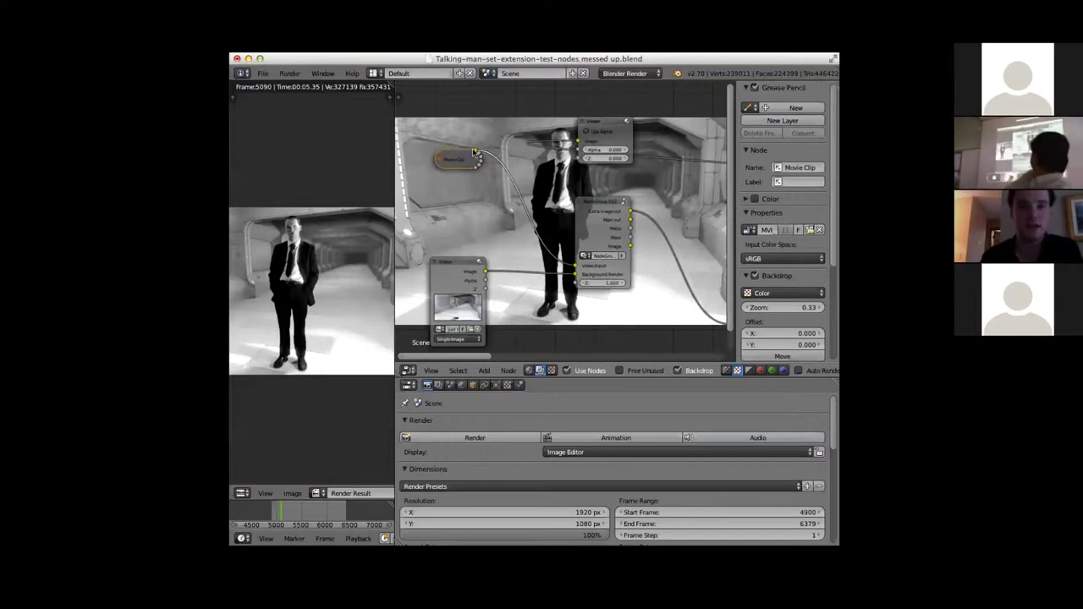
Wire the Movie Clip output straight into the Viewer and rearrange NodeGroup.002 and the Viewer.
{"action": "left_click_drag", "start_coordinate": [478, 151], "coordinate": [624, 112]}
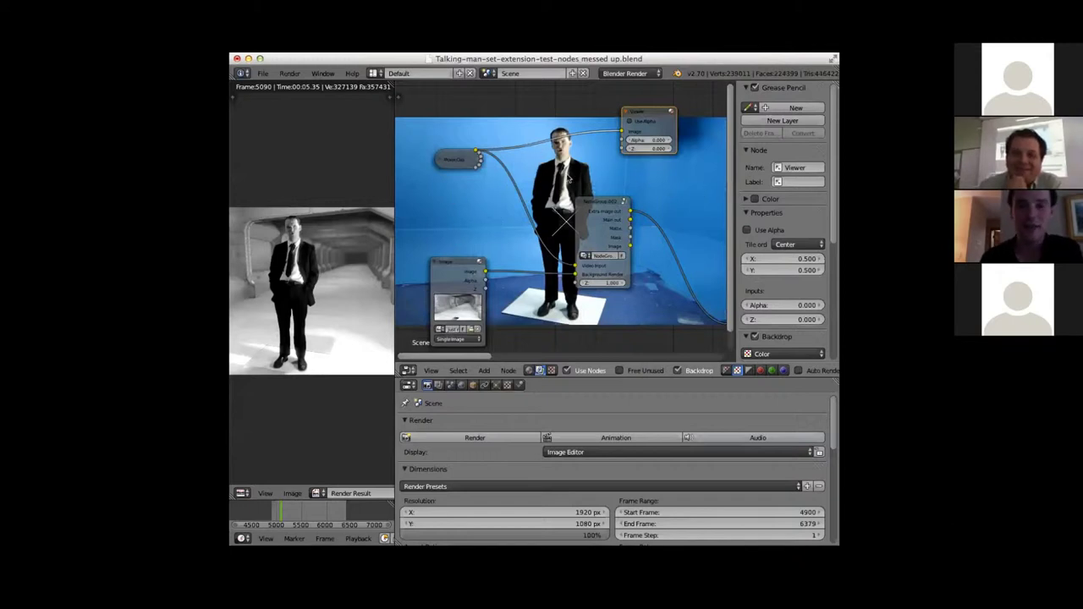
{"action": "left_click_drag", "start_coordinate": [616, 205], "coordinate": [666, 186]}
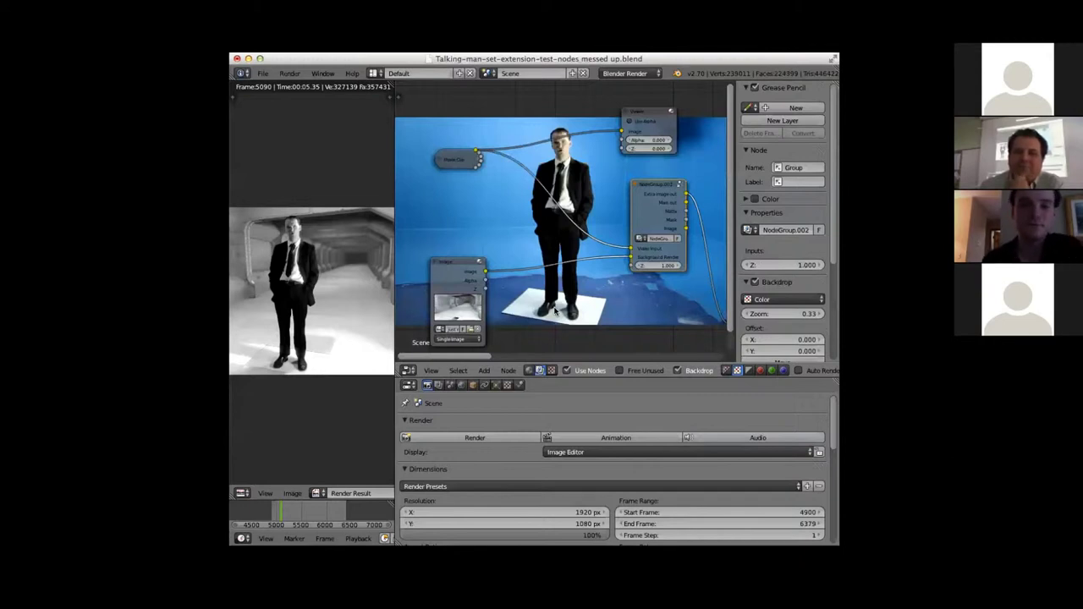
{"action": "scroll", "coordinate": [531, 312], "scroll_direction": "down", "scroll_amount": 2}
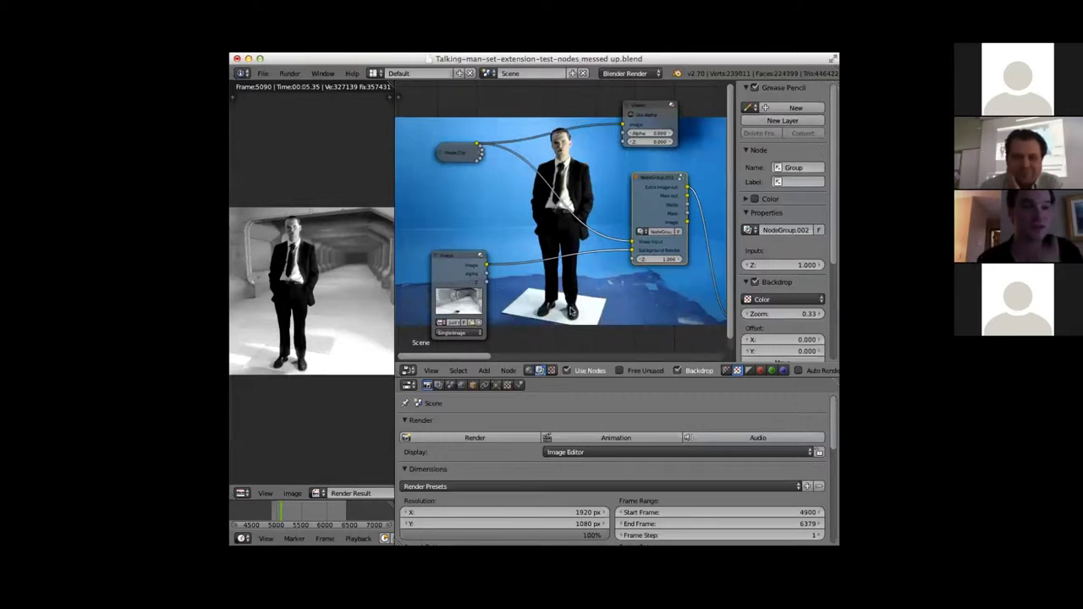
{"action": "left_click_drag", "start_coordinate": [660, 185], "coordinate": [623, 181]}
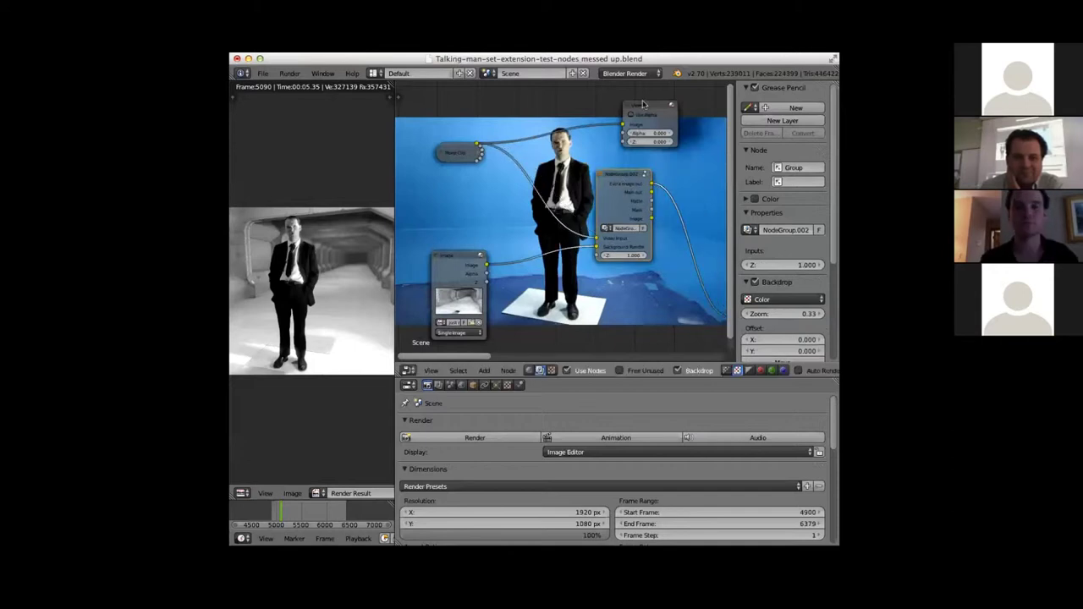
{"action": "left_click_drag", "start_coordinate": [643, 104], "coordinate": [689, 141]}
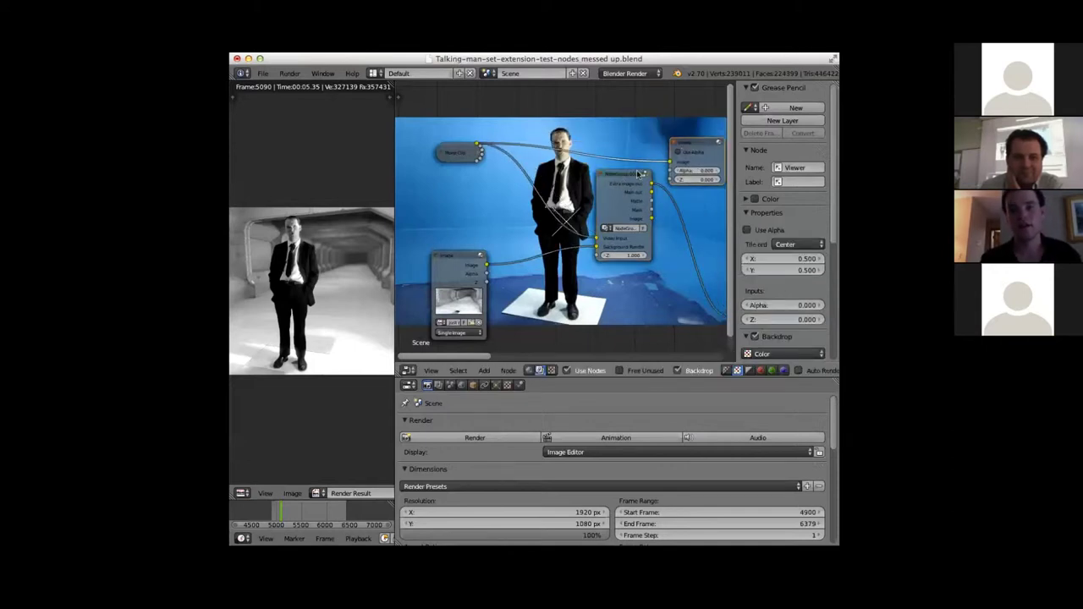
{"action": "left_click_drag", "start_coordinate": [638, 173], "coordinate": [614, 174]}
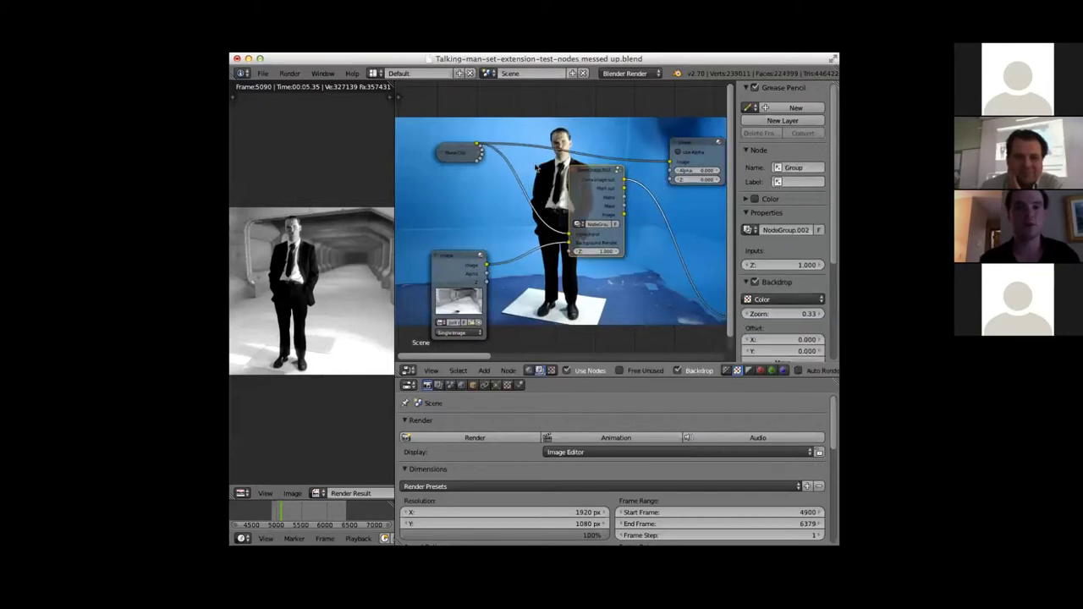
Enter the node group, frame its inner keying nodes and select the Group Input node.
{"action": "key", "text": "Tab"}
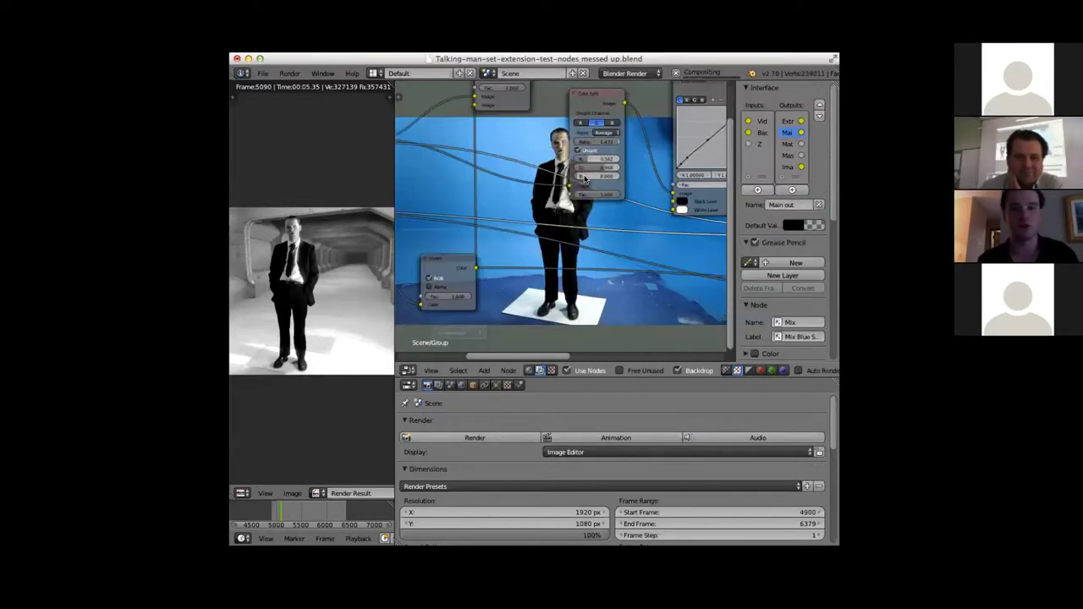
{"action": "scroll", "coordinate": [512, 175], "scroll_direction": "down", "scroll_amount": 5}
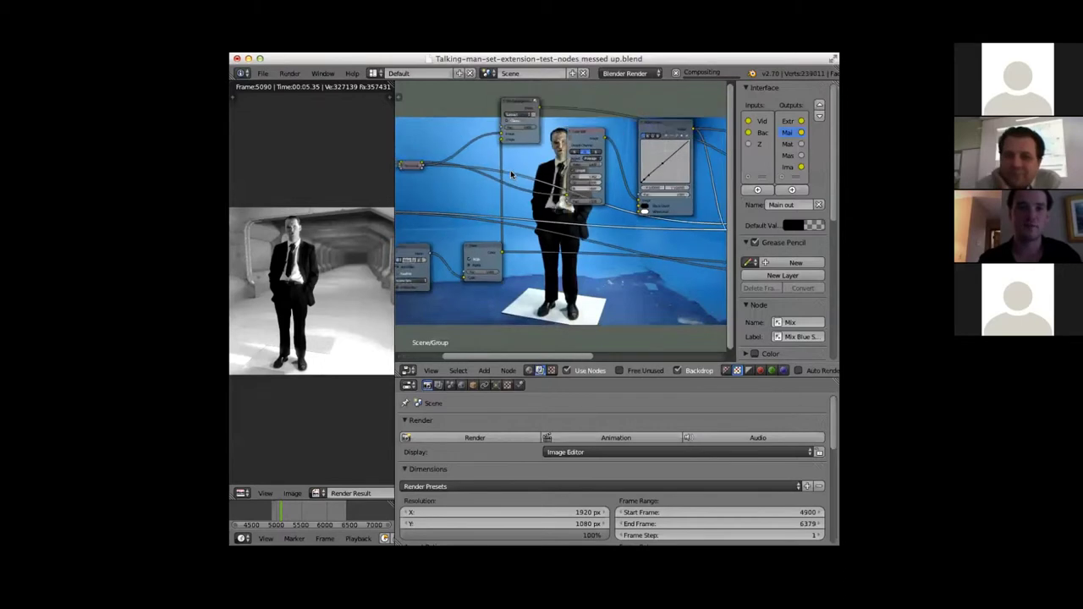
{"action": "scroll", "coordinate": [511, 175], "scroll_direction": "down", "scroll_amount": 2}
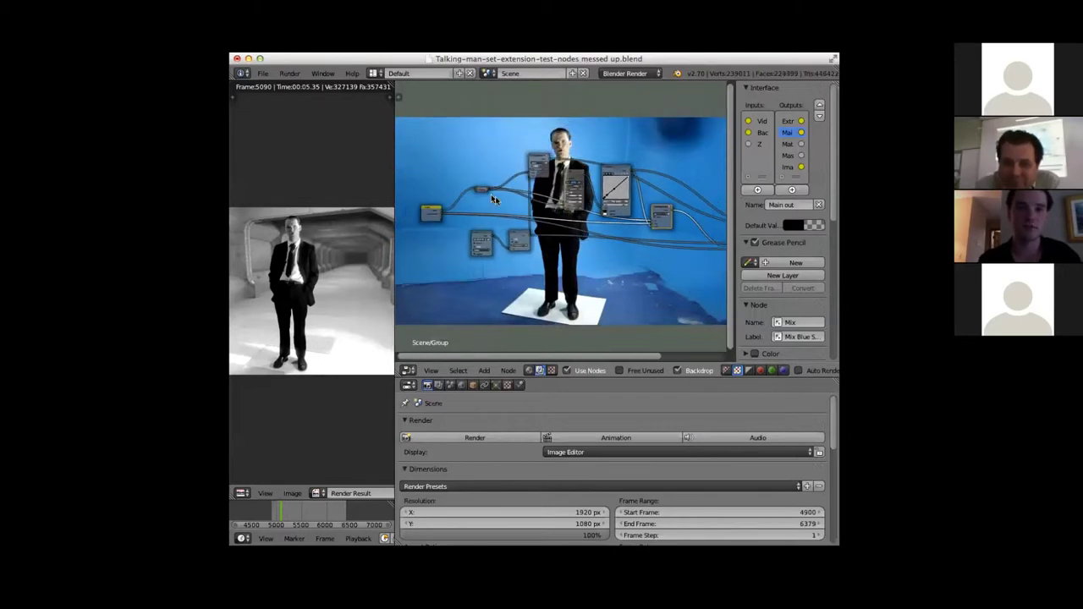
{"action": "scroll", "coordinate": [498, 204], "scroll_direction": "down", "scroll_amount": 1}
{"action": "scroll", "coordinate": [498, 204], "scroll_direction": "up", "scroll_amount": 1}
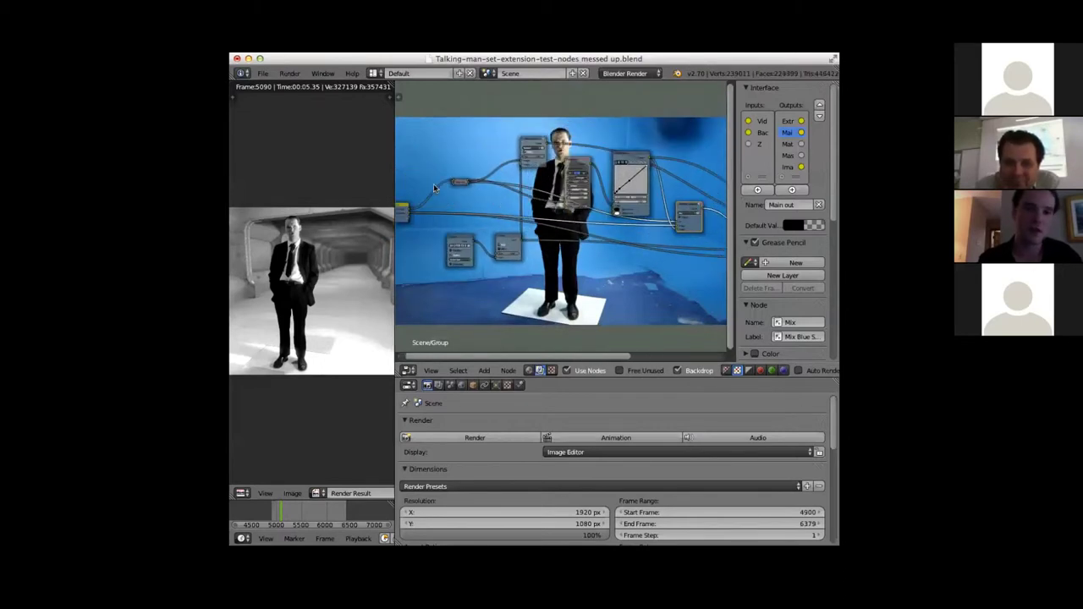
{"action": "scroll", "coordinate": [434, 187], "scroll_direction": "up", "scroll_amount": 2}
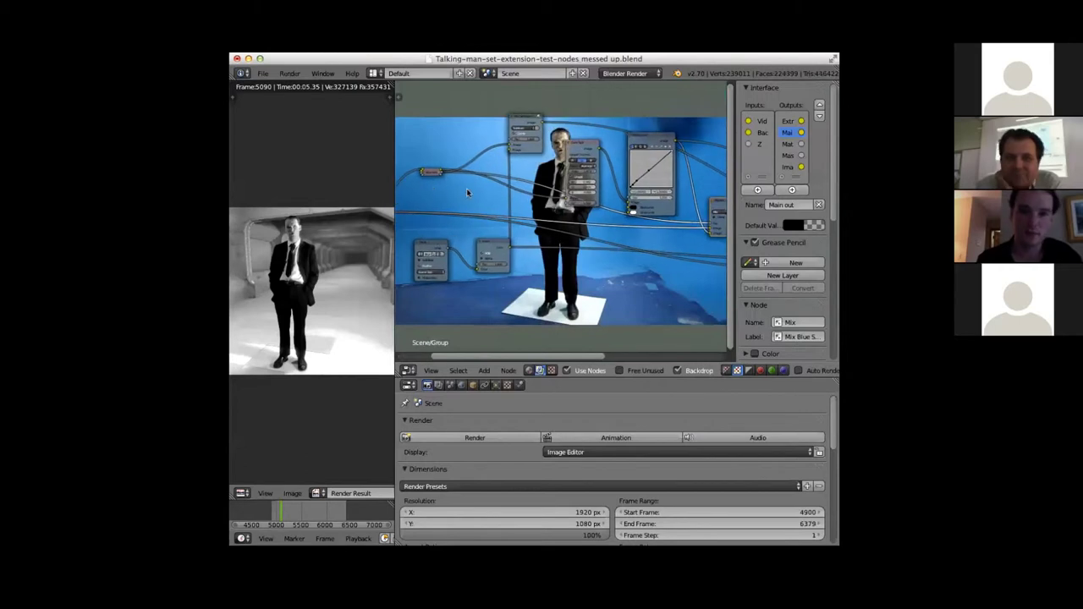
{"action": "scroll", "coordinate": [466, 192], "scroll_direction": "left", "scroll_amount": 3, "text": "ctrl"}
{"action": "scroll", "coordinate": [467, 192], "scroll_direction": "up", "scroll_amount": 3}
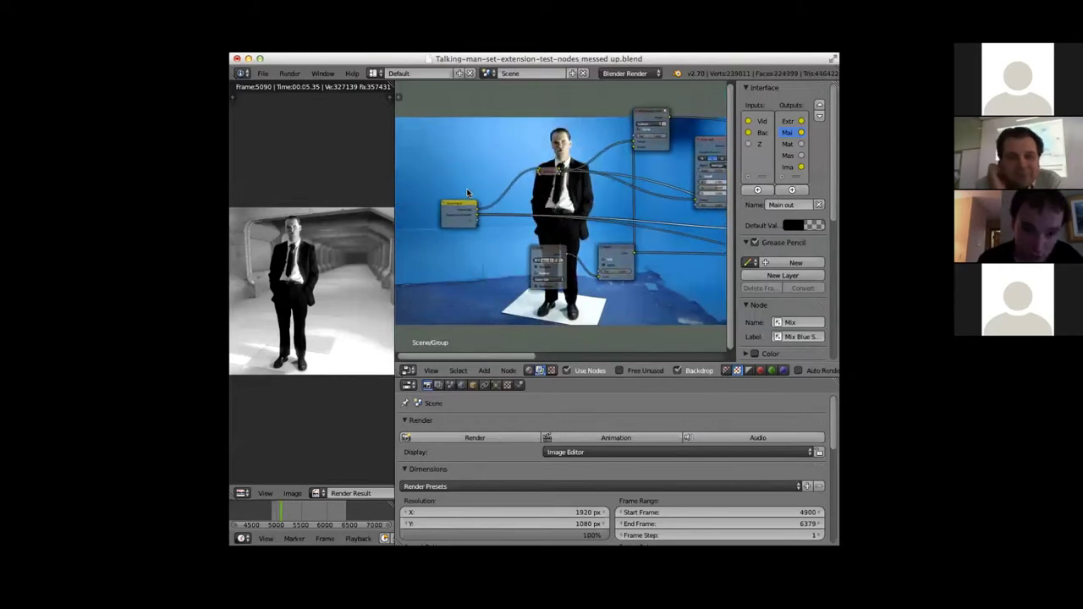
{"action": "left_click", "coordinate": [449, 203]}
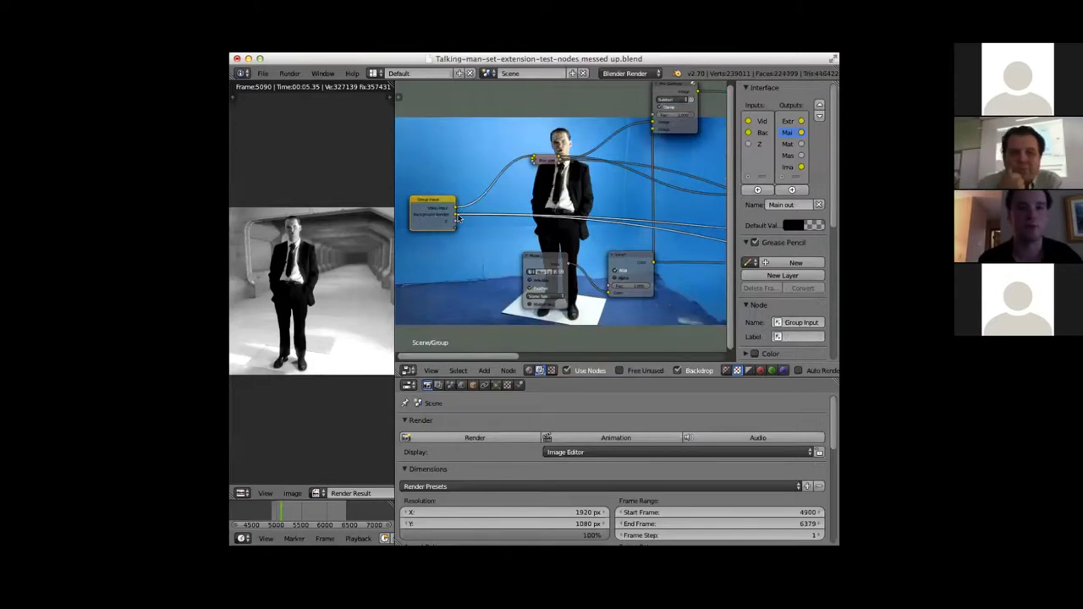
Move the collapsed Keying node up and expand it to show all its settings.
{"action": "left_click_drag", "start_coordinate": [542, 160], "coordinate": [522, 125]}
{"action": "left_click", "coordinate": [519, 127]}
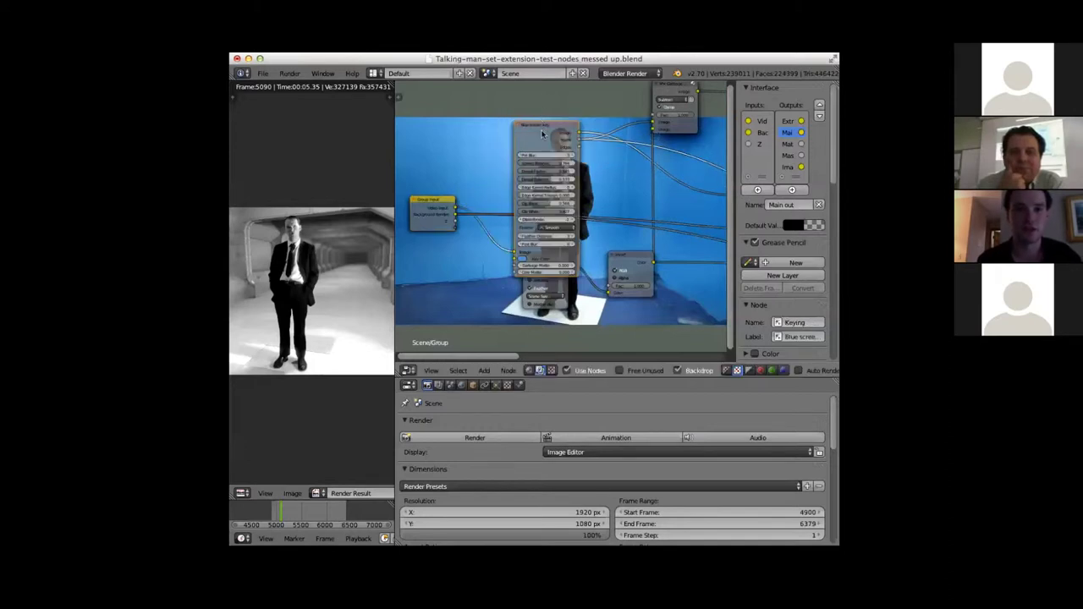
{"action": "left_click_drag", "start_coordinate": [543, 132], "coordinate": [542, 123]}
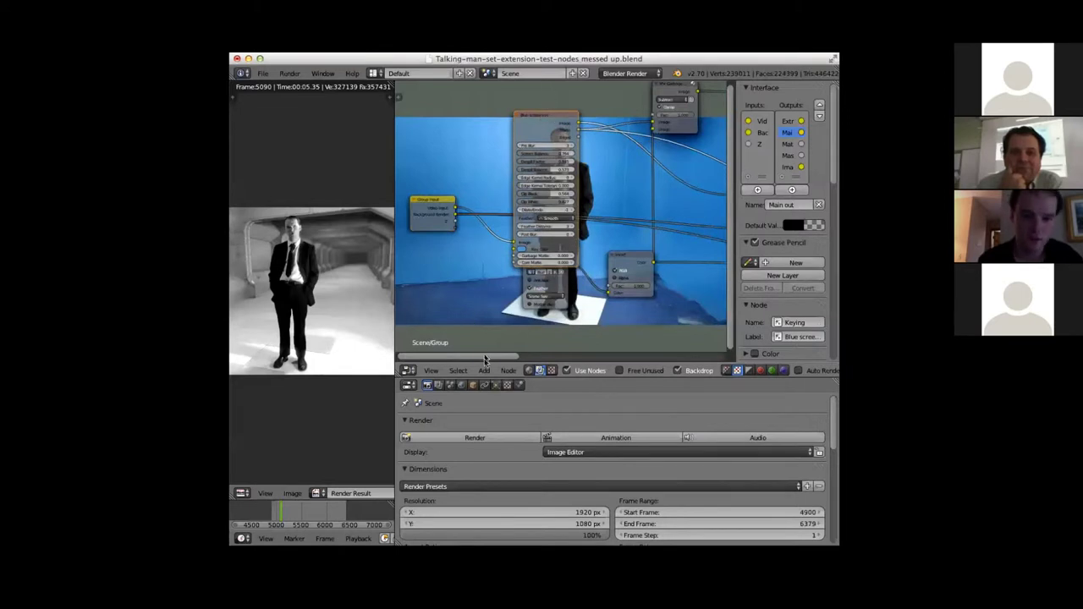
Add a Matte > Keying Screen node and reposition the Keying node.
{"action": "left_click", "coordinate": [484, 370]}
{"action": "mouse_move", "coordinate": [509, 277]}
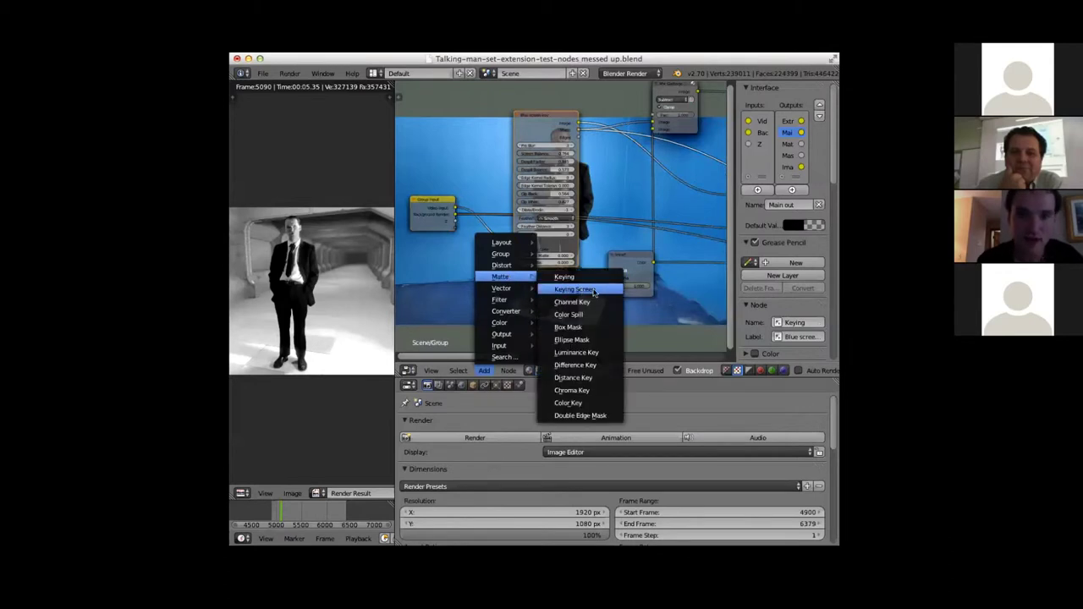
{"action": "left_click", "coordinate": [594, 292]}
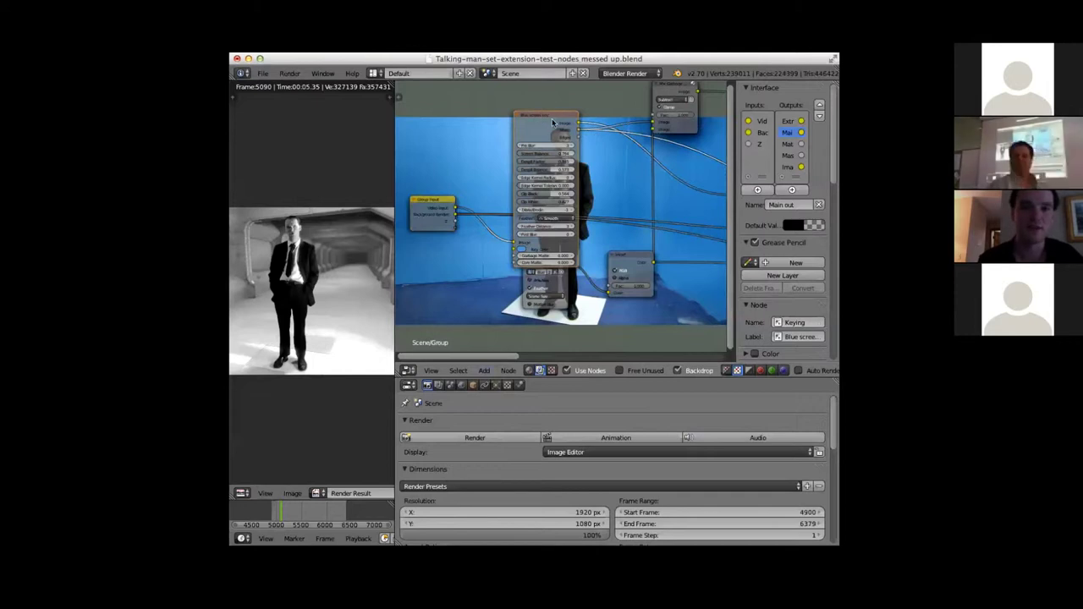
{"action": "left_click_drag", "start_coordinate": [551, 119], "coordinate": [542, 327]}
{"action": "scroll", "coordinate": [582, 230], "scroll_direction": "down", "scroll_amount": 2}
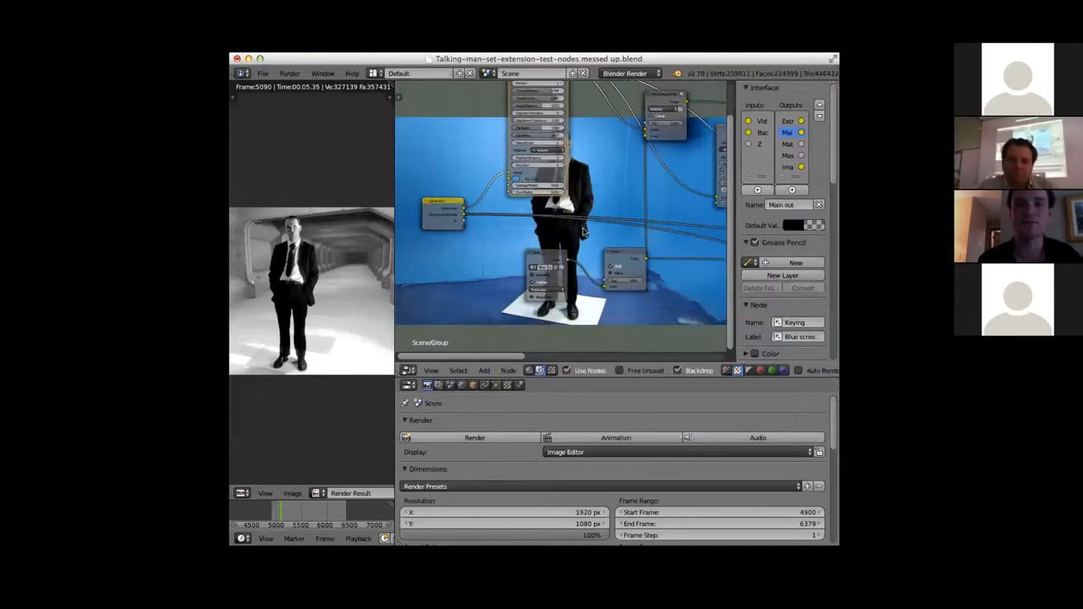
{"action": "scroll", "coordinate": [583, 230], "scroll_direction": "down", "scroll_amount": 1}
{"action": "scroll", "coordinate": [574, 140], "scroll_direction": "down", "scroll_amount": 2}
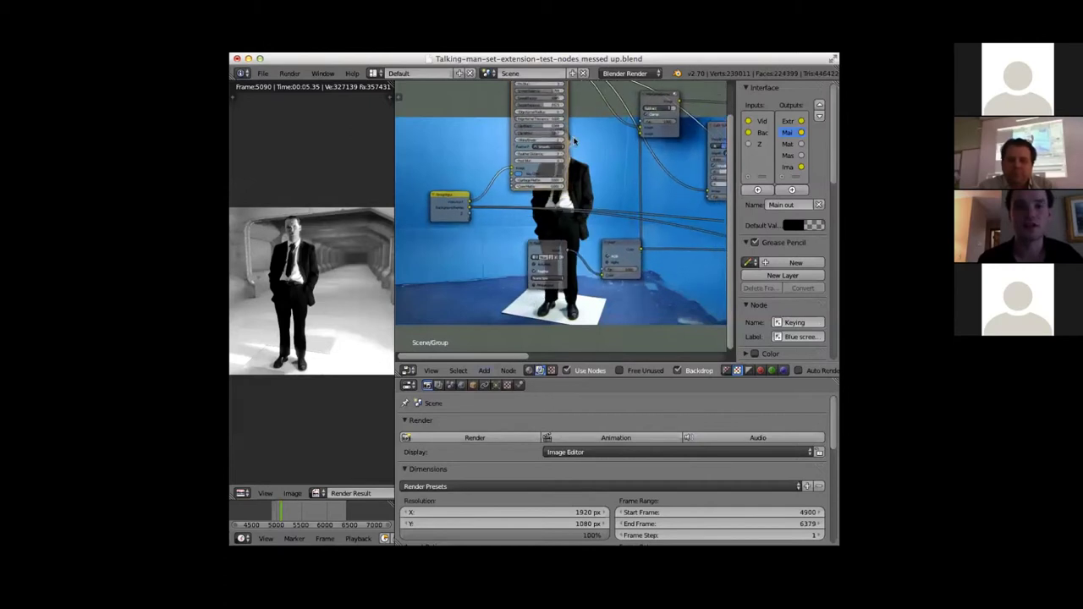
{"action": "scroll", "coordinate": [574, 139], "scroll_direction": "up", "scroll_amount": 3}
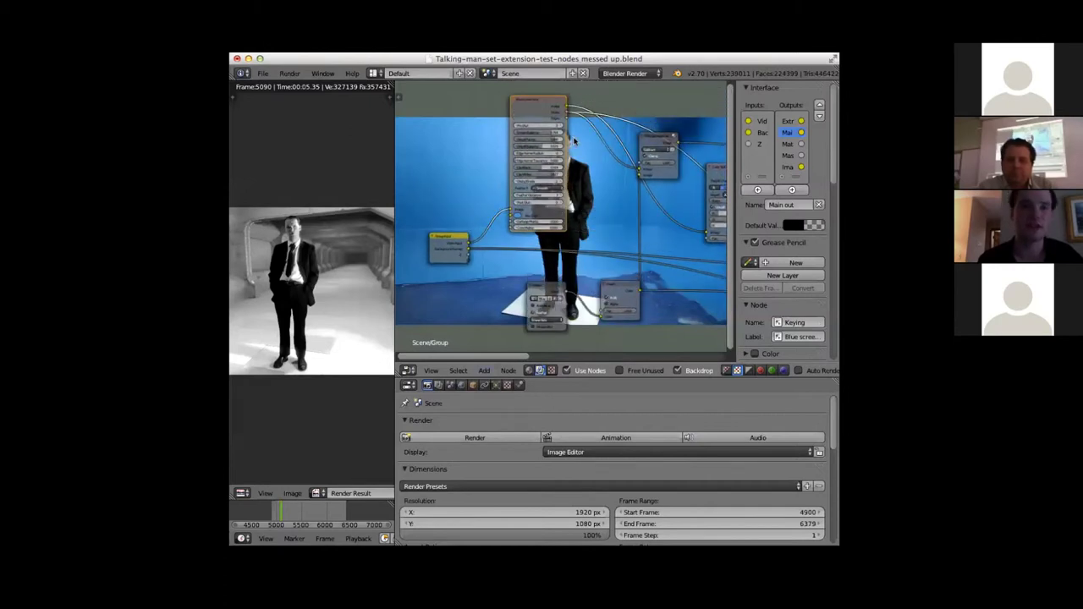
{"action": "scroll", "coordinate": [574, 140], "scroll_direction": "up", "scroll_amount": 2}
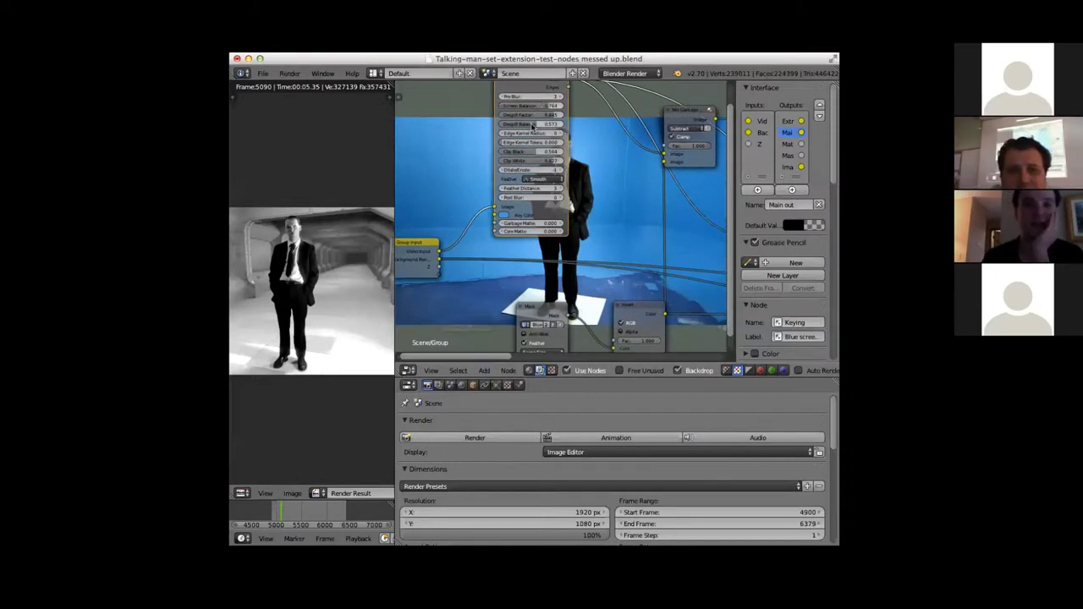
Re-pick the Keying node's Key Color and shift the node further left.
{"action": "left_click", "coordinate": [506, 216]}
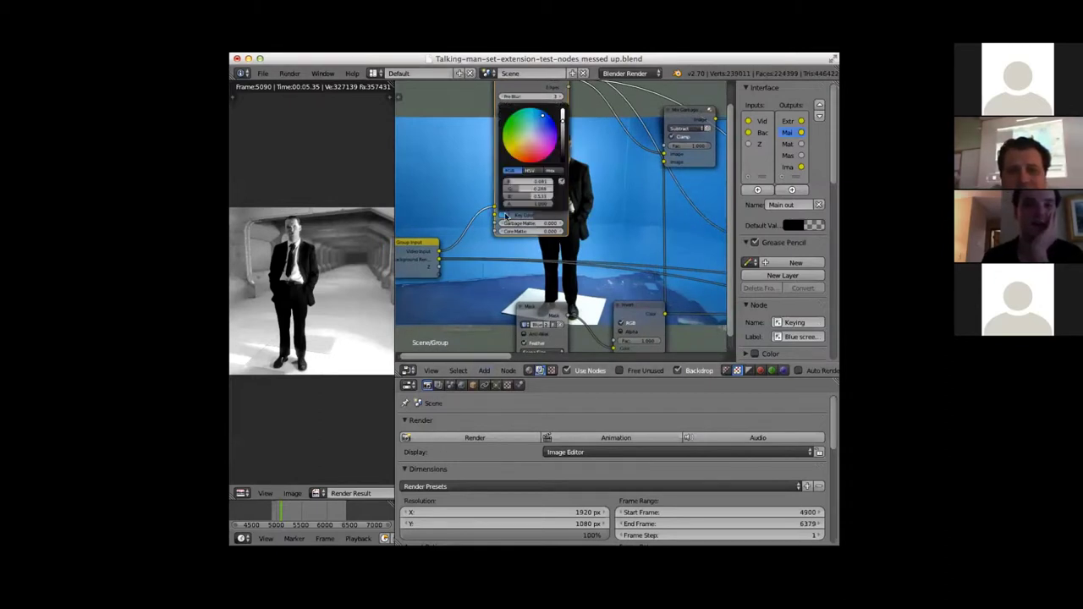
{"action": "left_click", "coordinate": [507, 217]}
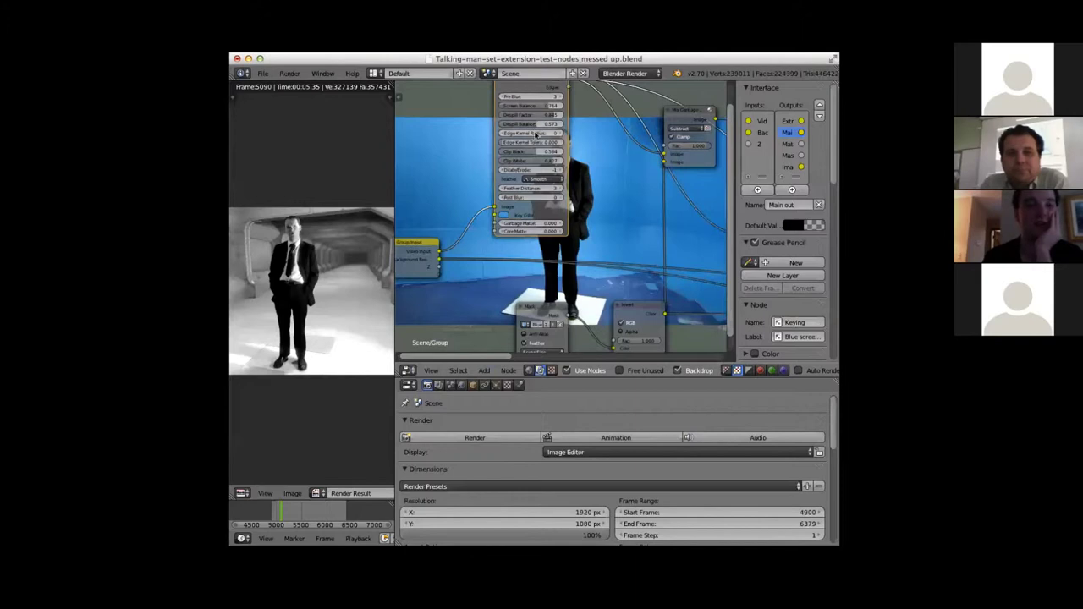
{"action": "scroll", "coordinate": [541, 147], "scroll_direction": "down", "scroll_amount": 1}
{"action": "scroll", "coordinate": [542, 147], "scroll_direction": "down", "scroll_amount": 2}
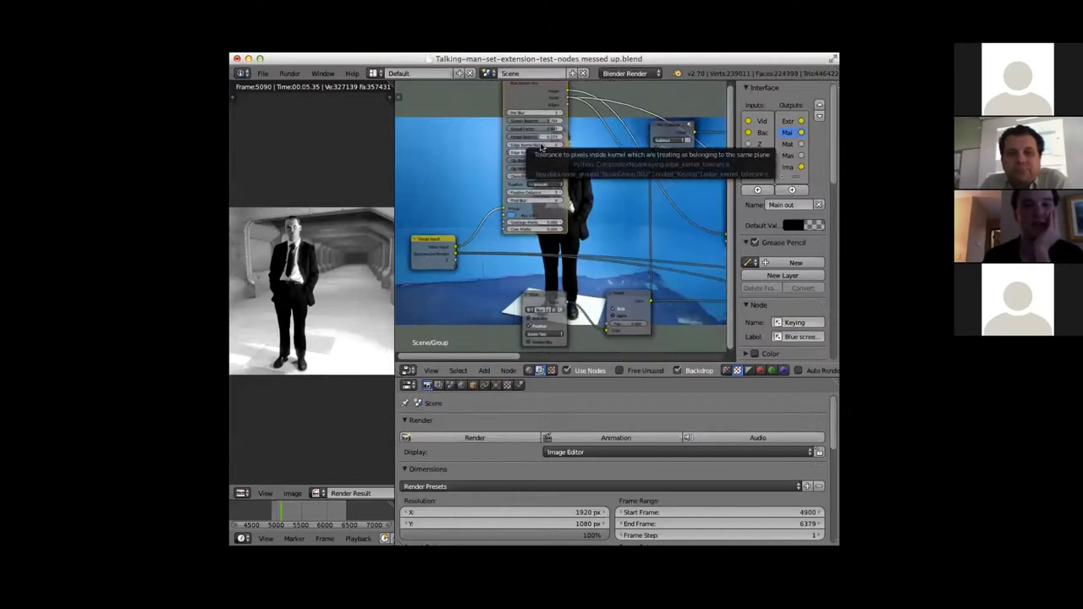
{"action": "left_click_drag", "start_coordinate": [546, 103], "coordinate": [513, 97]}
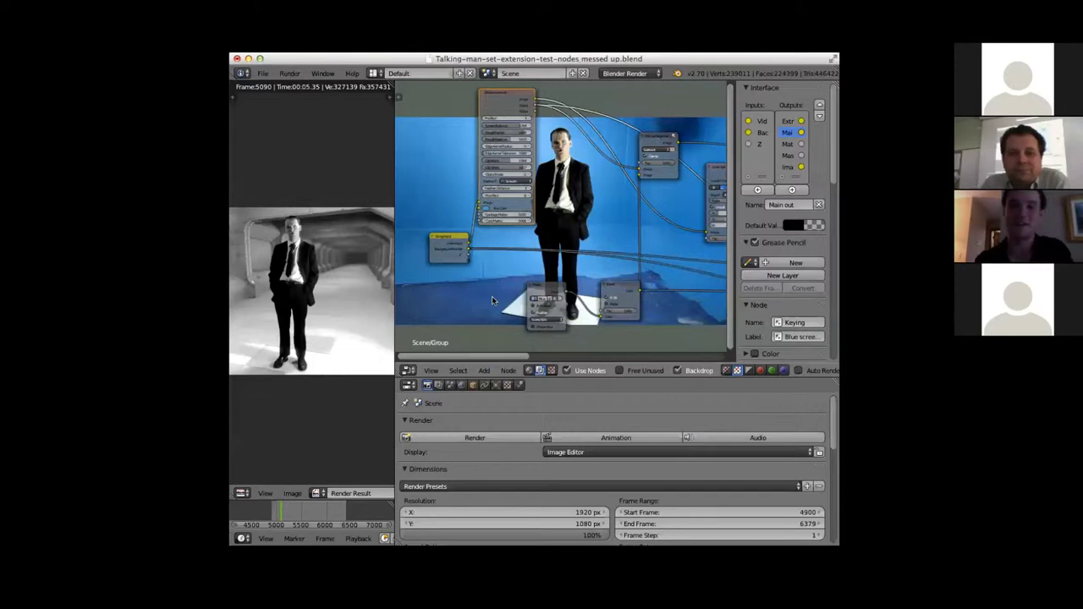
Reposition the Mask and Invert nodes inside the group.
{"action": "left_click_drag", "start_coordinate": [550, 295], "coordinate": [513, 272]}
{"action": "left_click_drag", "start_coordinate": [618, 288], "coordinate": [595, 229]}
{"action": "left_click_drag", "start_coordinate": [515, 358], "coordinate": [542, 359]}
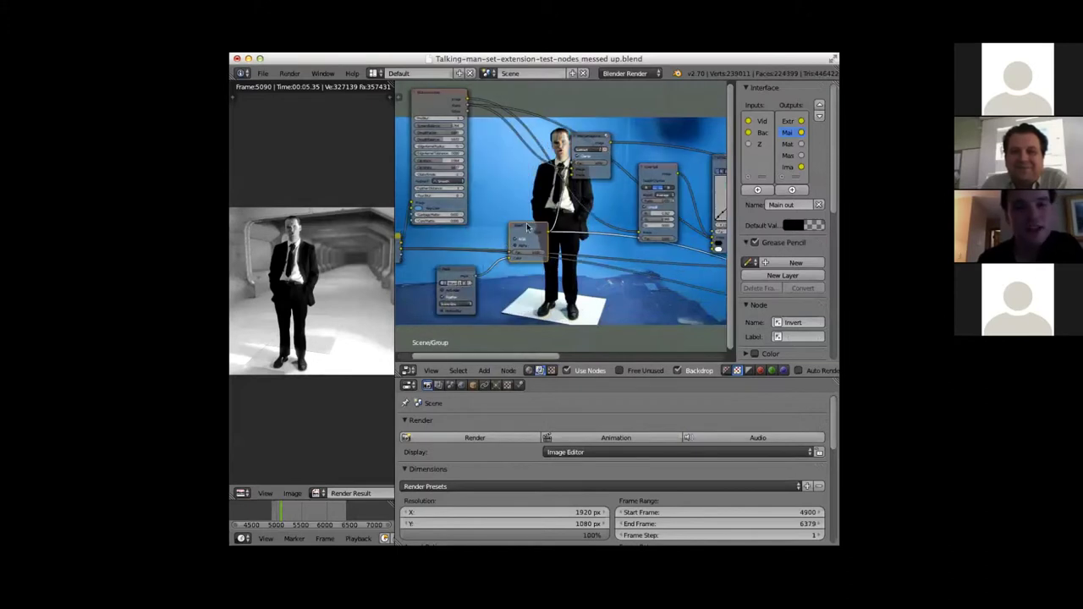
{"action": "left_click", "coordinate": [466, 268]}
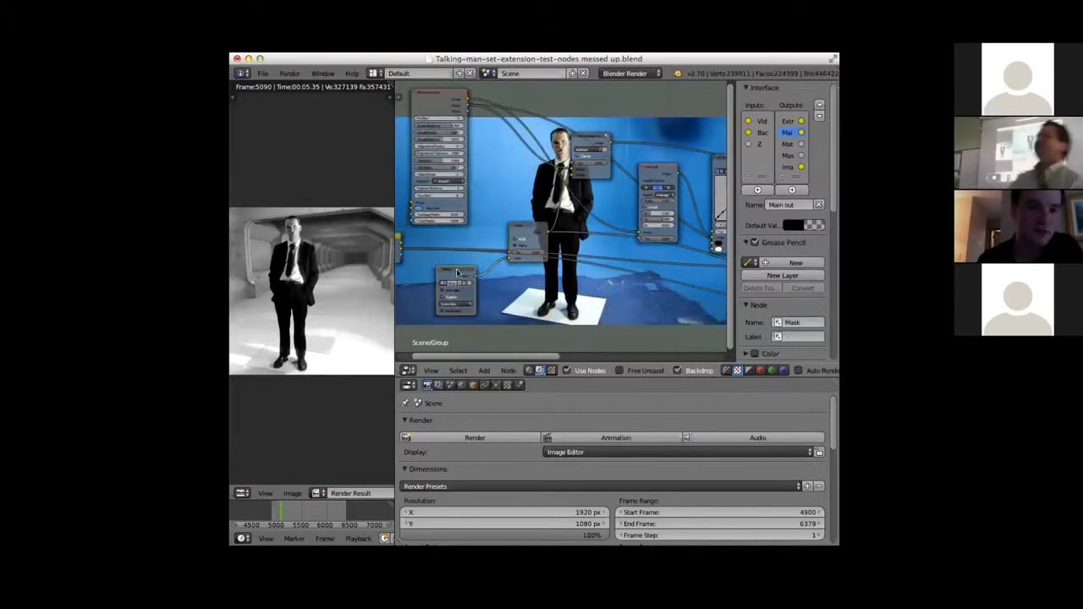
{"action": "left_click_drag", "start_coordinate": [453, 276], "coordinate": [460, 261]}
{"action": "left_click", "coordinate": [410, 370]}
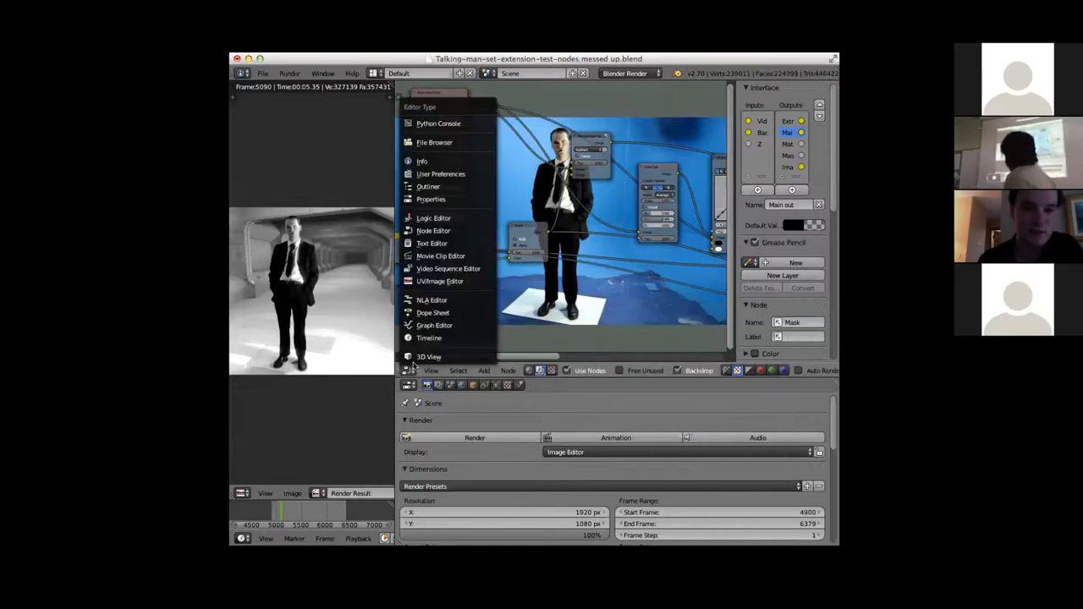
Switch the area briefly to the Movie Clip Editor, then back to the Node Editor.
{"action": "left_click", "coordinate": [474, 257]}
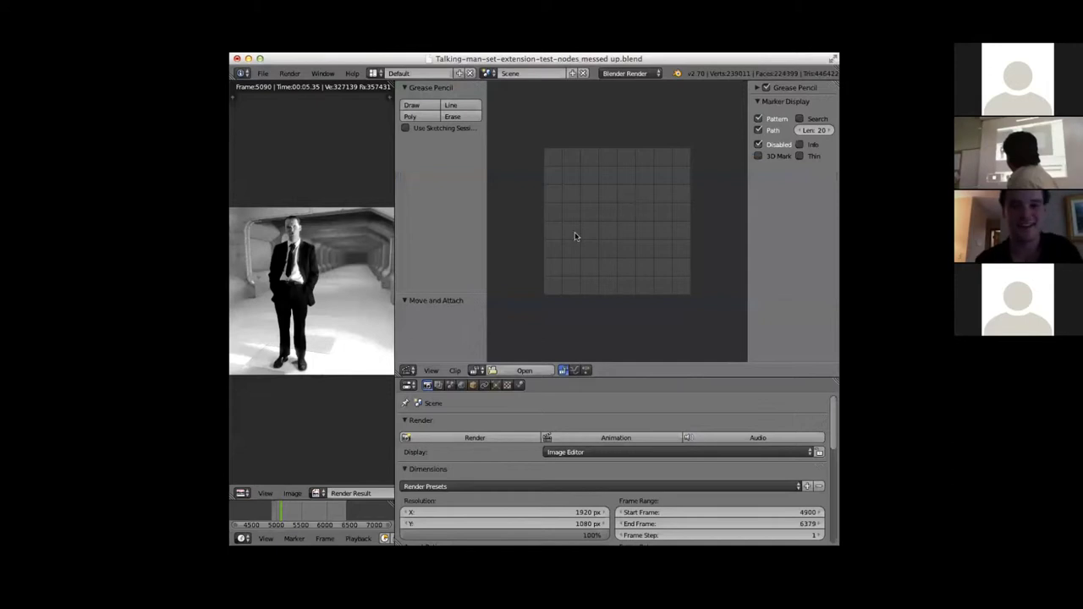
{"action": "scroll", "coordinate": [574, 237], "scroll_direction": "left", "scroll_amount": 2}
{"action": "scroll", "coordinate": [573, 237], "scroll_direction": "right", "scroll_amount": 1}
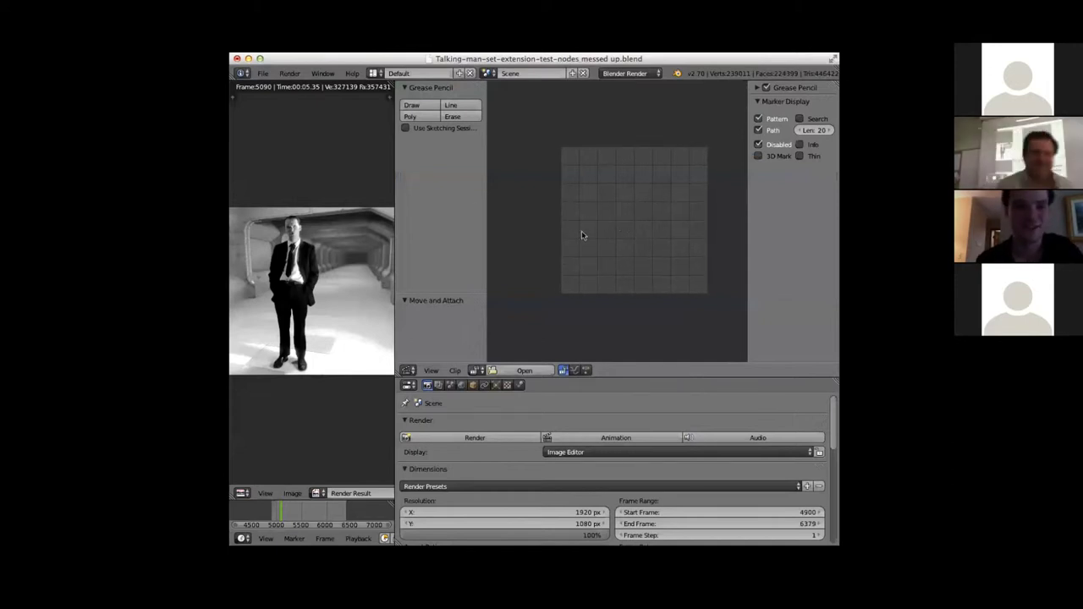
{"action": "left_click", "coordinate": [409, 371]}
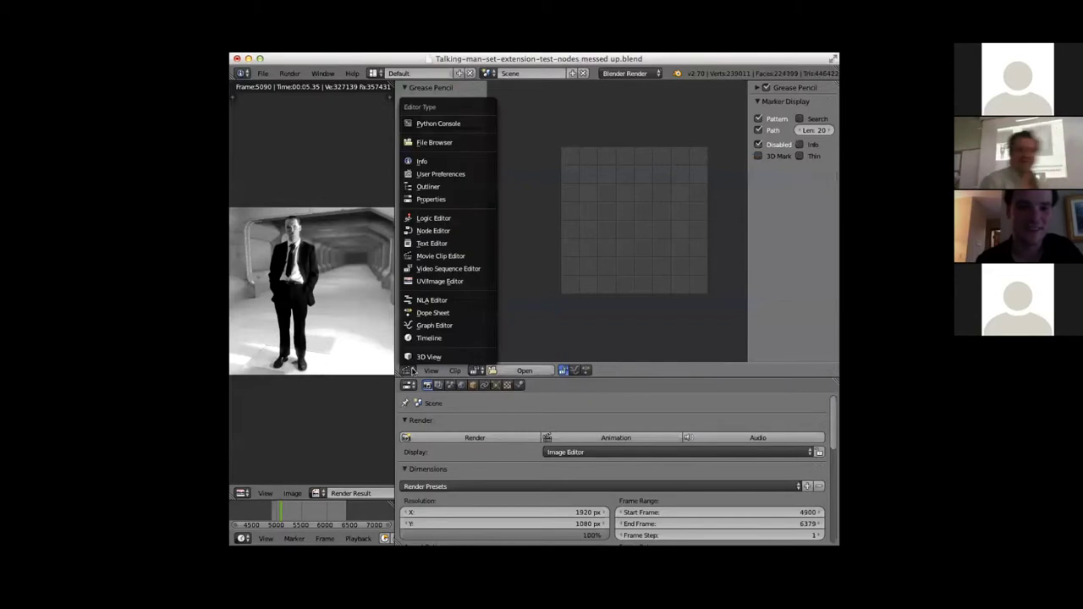
{"action": "left_click", "coordinate": [449, 257]}
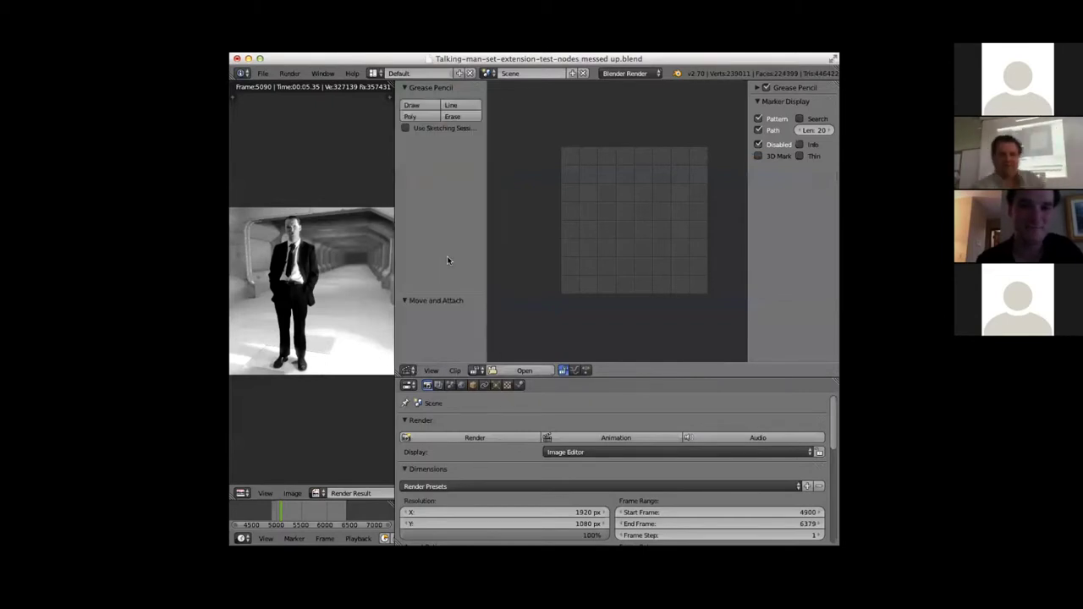
{"action": "left_click", "coordinate": [409, 370]}
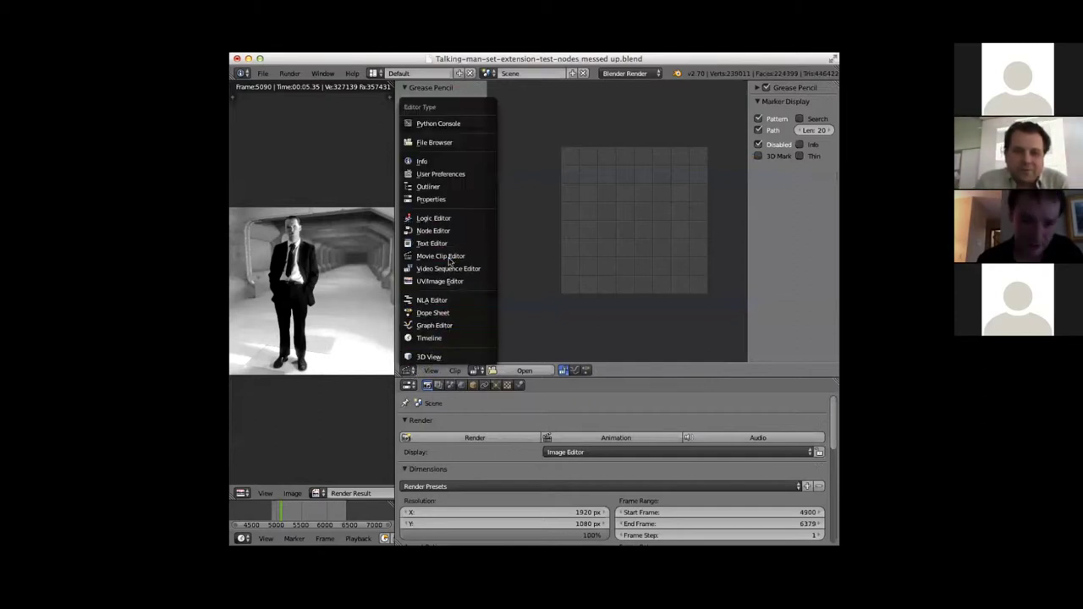
{"action": "left_click", "coordinate": [446, 230]}
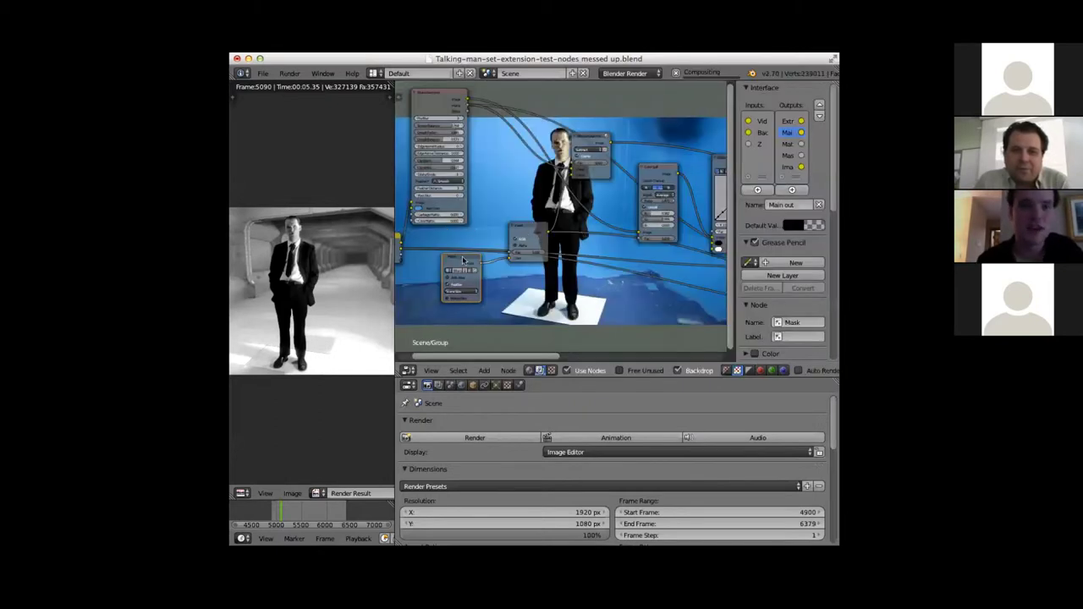
Nudge the Keying node and move the garbage matte mix node, browsing the Add menu without adding.
{"action": "left_click_drag", "start_coordinate": [455, 263], "coordinate": [460, 264]}
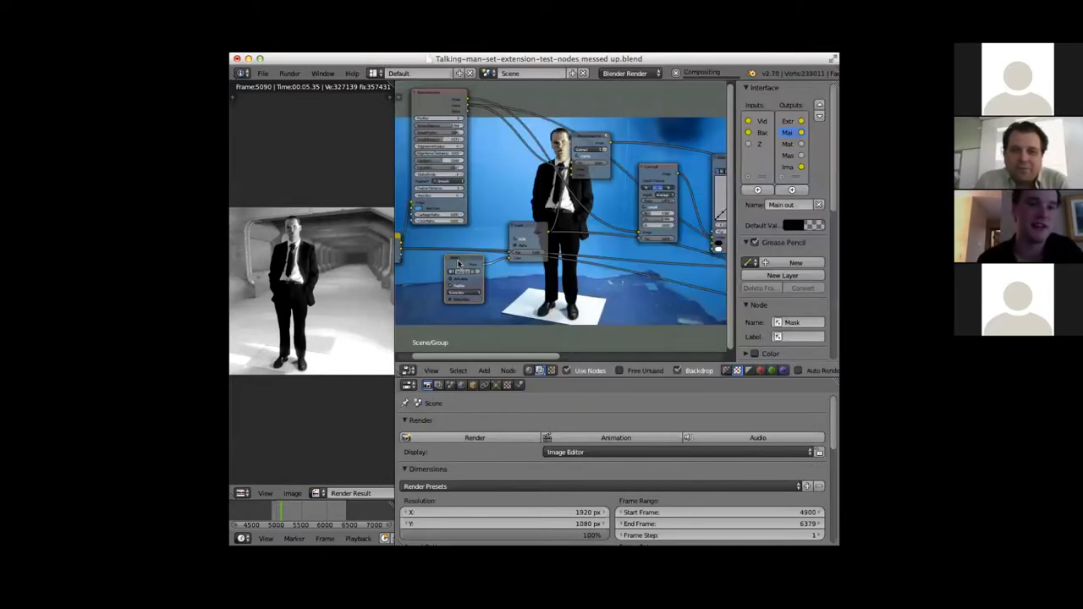
{"action": "left_click", "coordinate": [530, 229]}
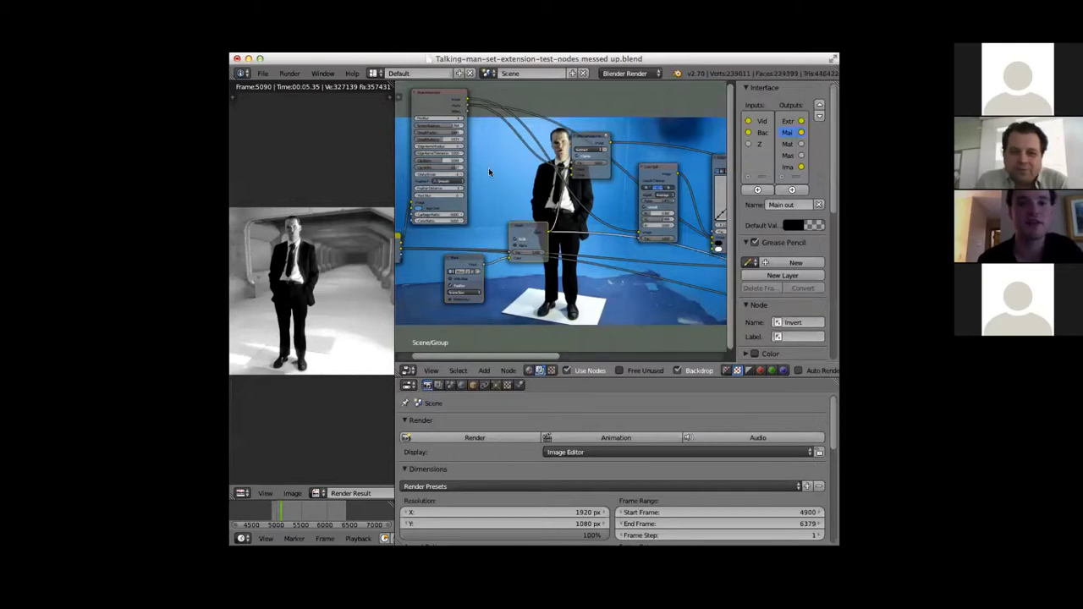
{"action": "left_click_drag", "start_coordinate": [434, 109], "coordinate": [439, 111]}
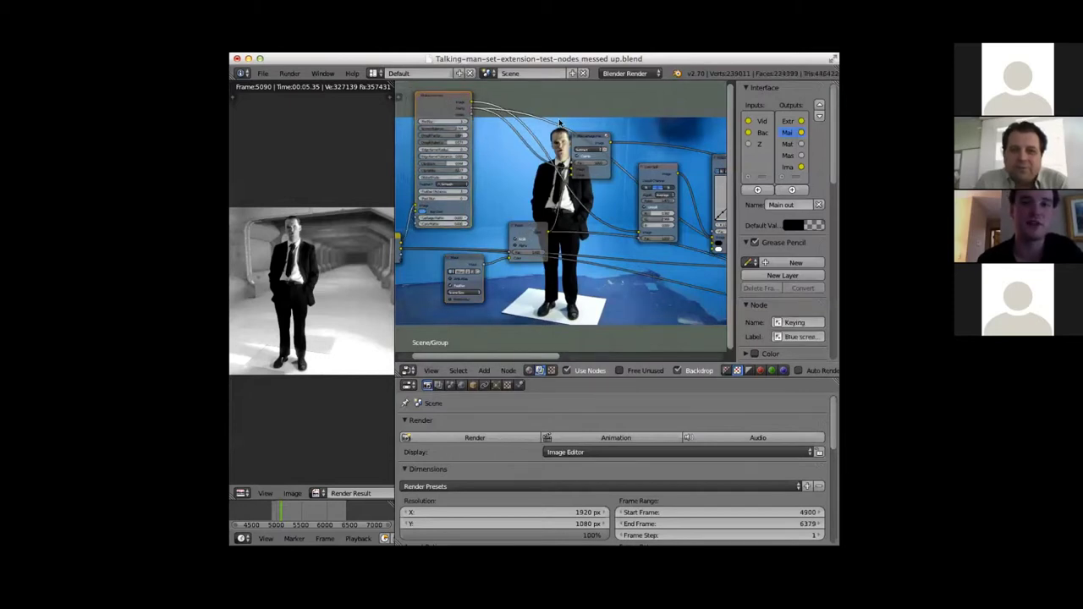
{"action": "left_click_drag", "start_coordinate": [586, 140], "coordinate": [589, 166]}
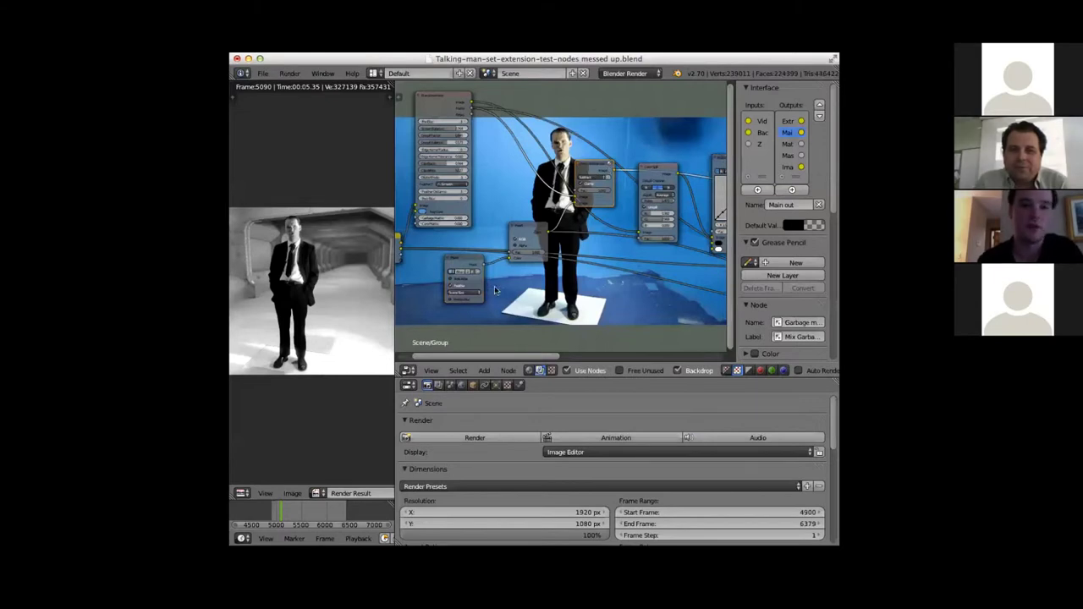
{"action": "left_click", "coordinate": [485, 373]}
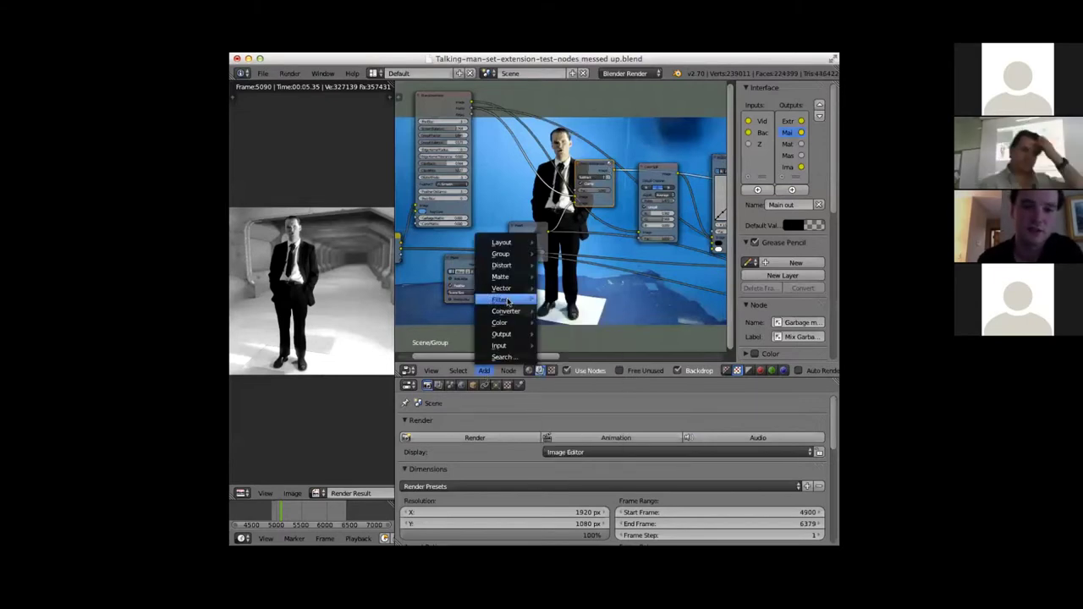
{"action": "mouse_move", "coordinate": [509, 278]}
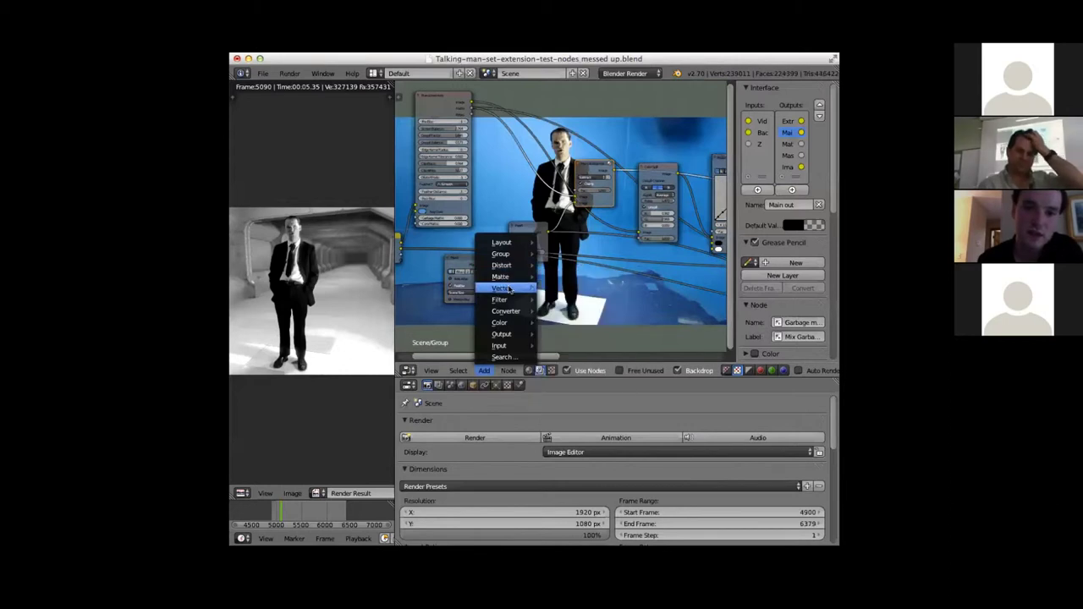
{"action": "mouse_move", "coordinate": [510, 330]}
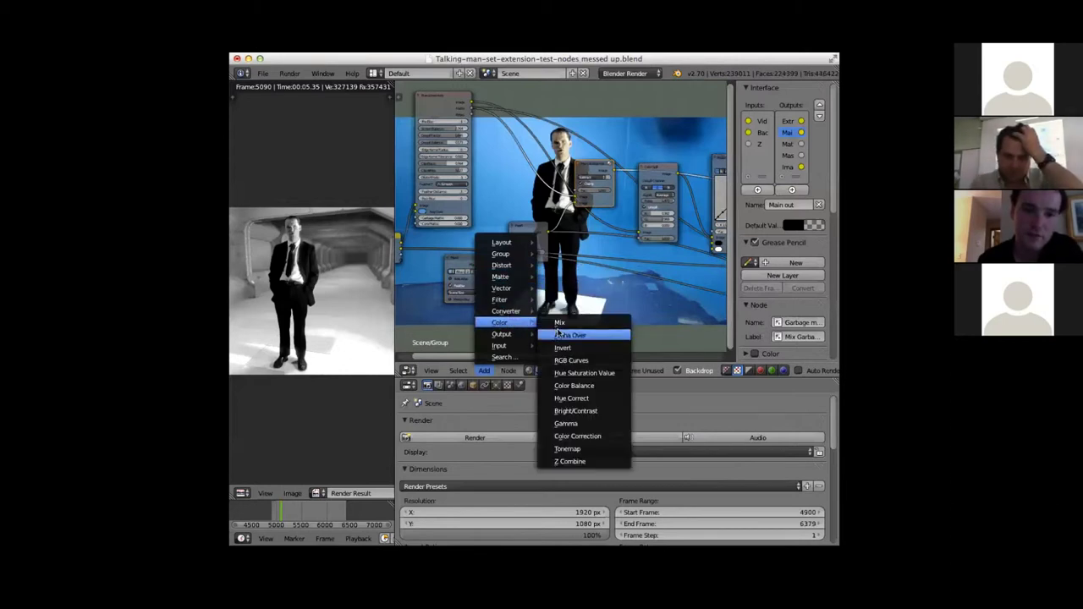
{"action": "left_click_drag", "start_coordinate": [593, 166], "coordinate": [600, 166]}
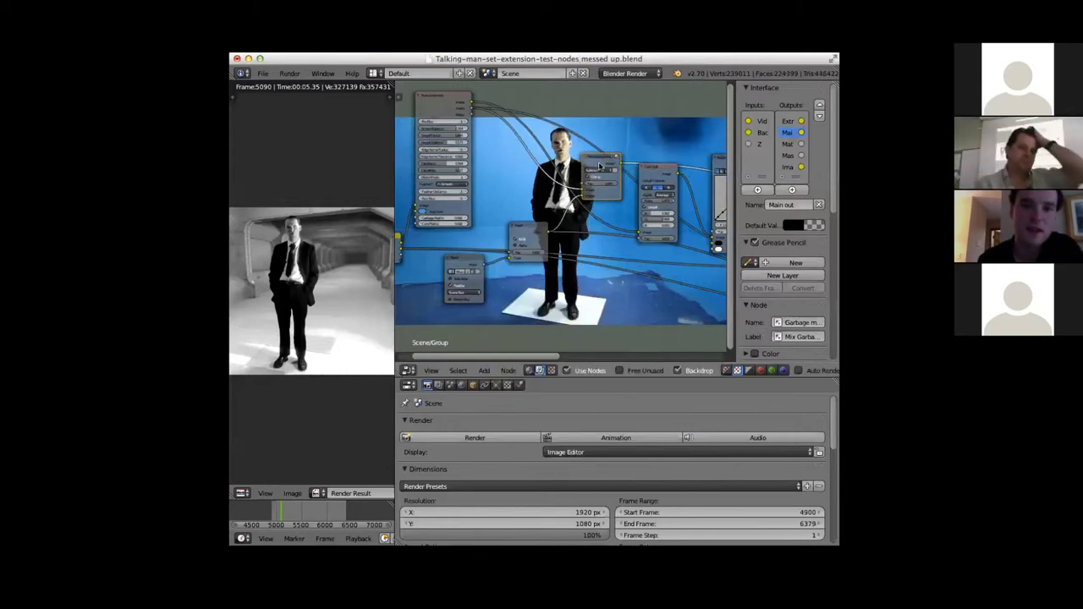
{"action": "left_click", "coordinate": [535, 227]}
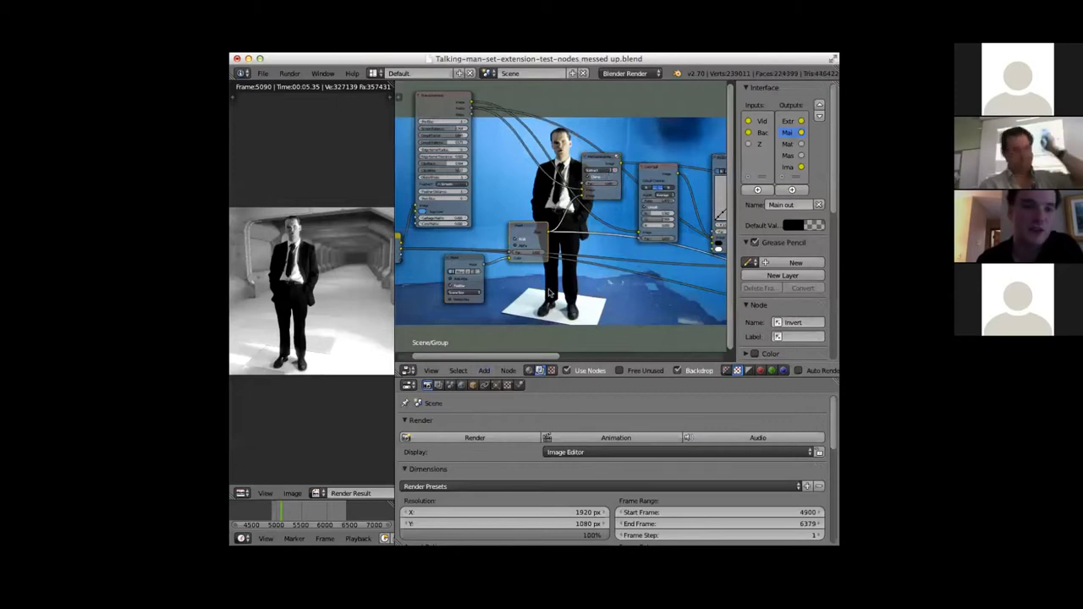
{"action": "left_click_drag", "start_coordinate": [522, 359], "coordinate": [556, 356]}
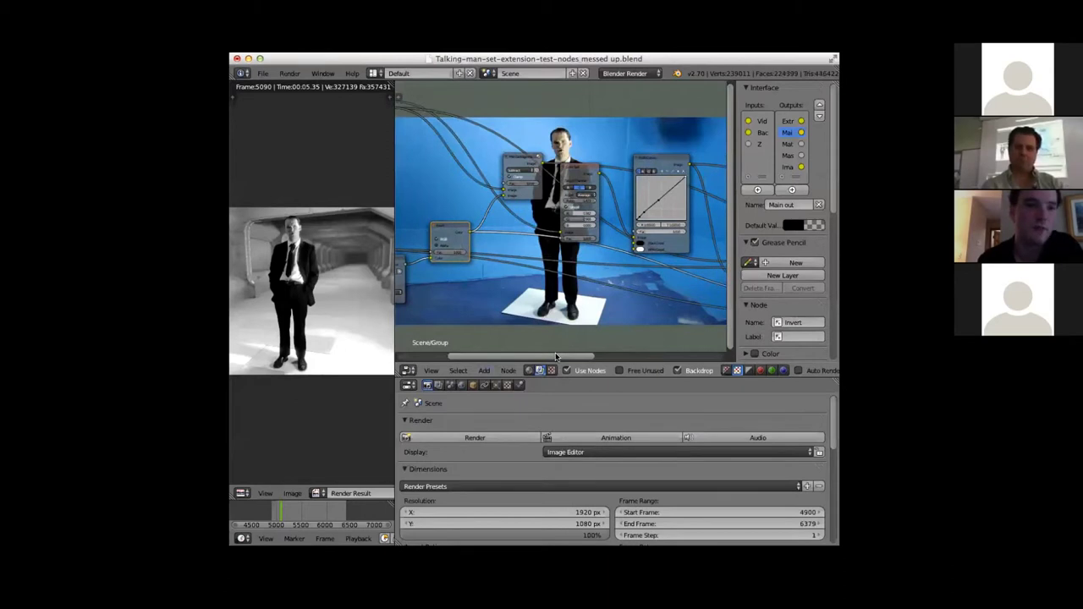
{"action": "left_click", "coordinate": [577, 172]}
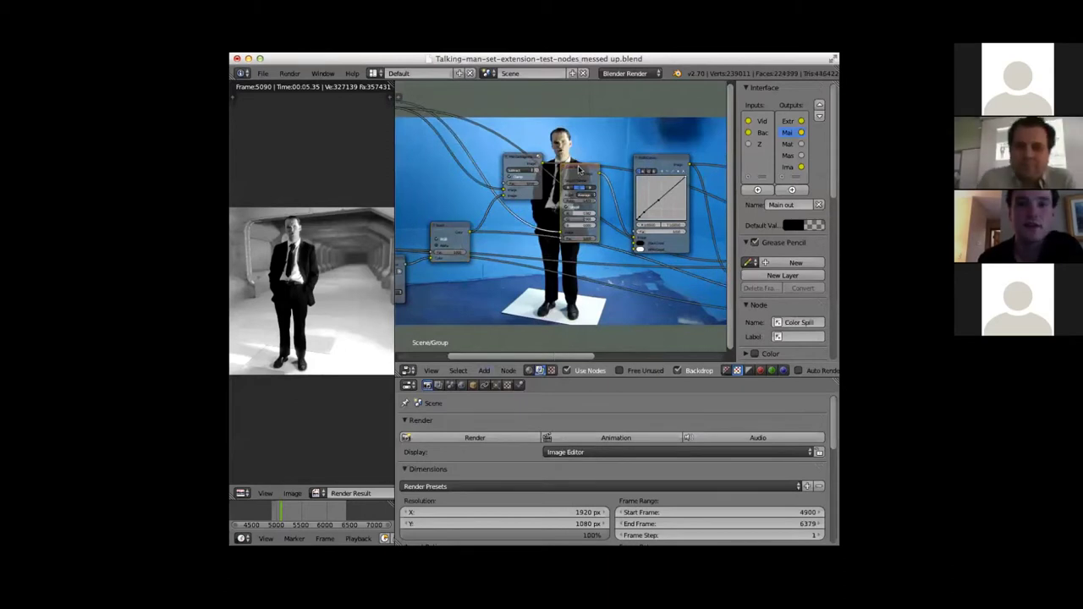
{"action": "left_click_drag", "start_coordinate": [525, 159], "coordinate": [503, 158]}
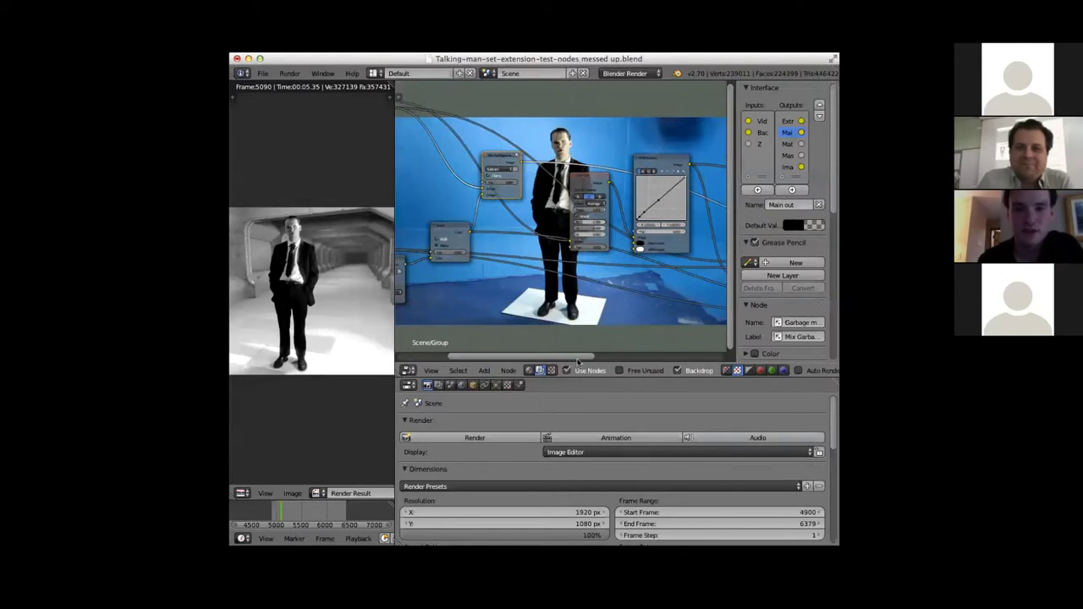
Reposition the Color Spill, RGB Curves and Mix nodes.
{"action": "scroll", "coordinate": [586, 224], "scroll_direction": "right", "scroll_amount": 5}
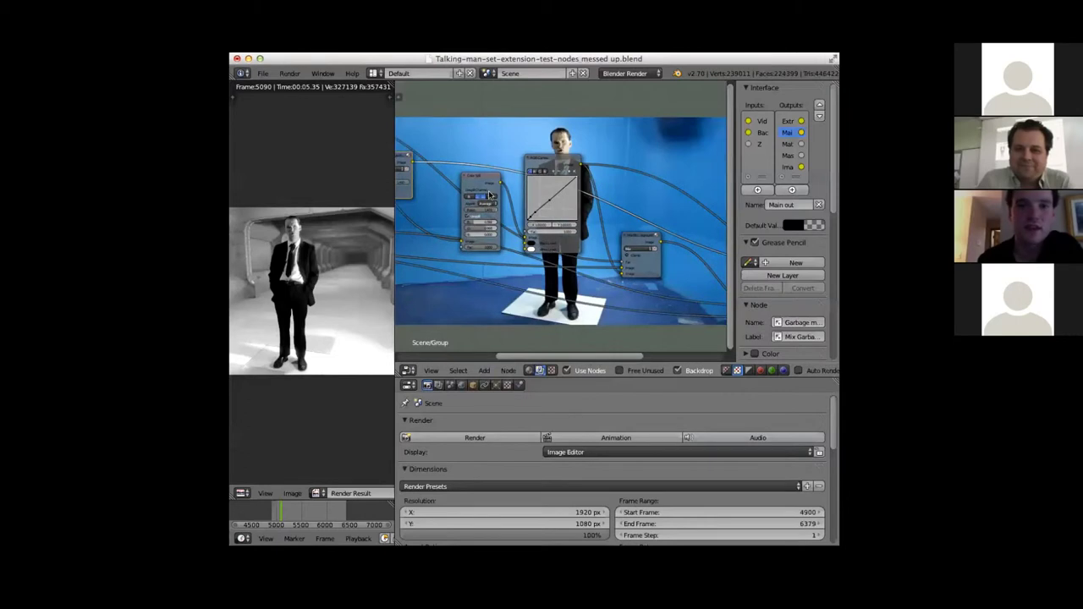
{"action": "left_click_drag", "start_coordinate": [479, 179], "coordinate": [454, 191]}
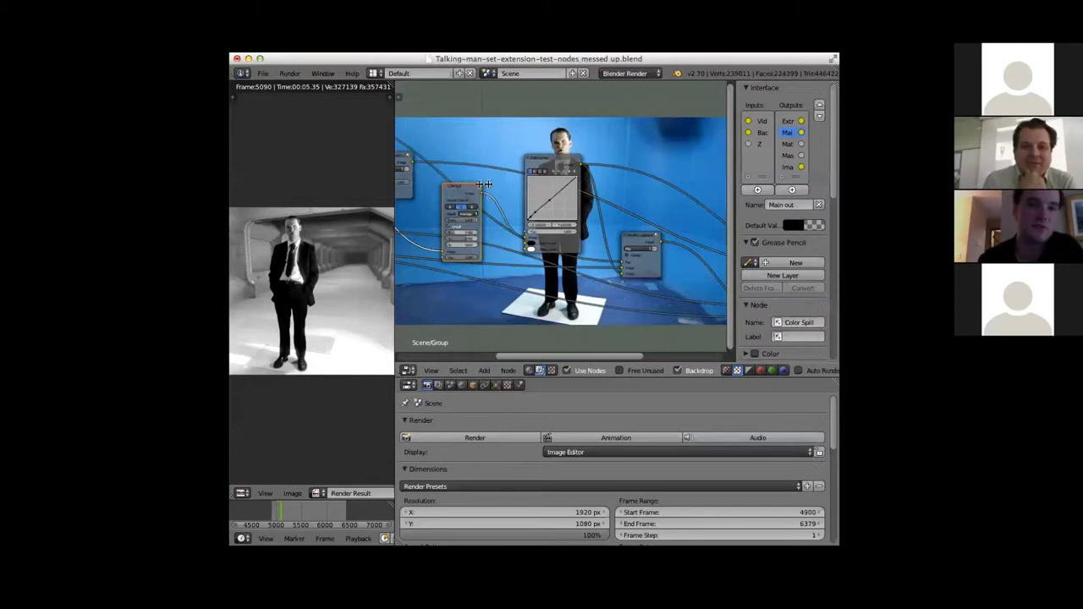
{"action": "left_click_drag", "start_coordinate": [457, 192], "coordinate": [442, 199]}
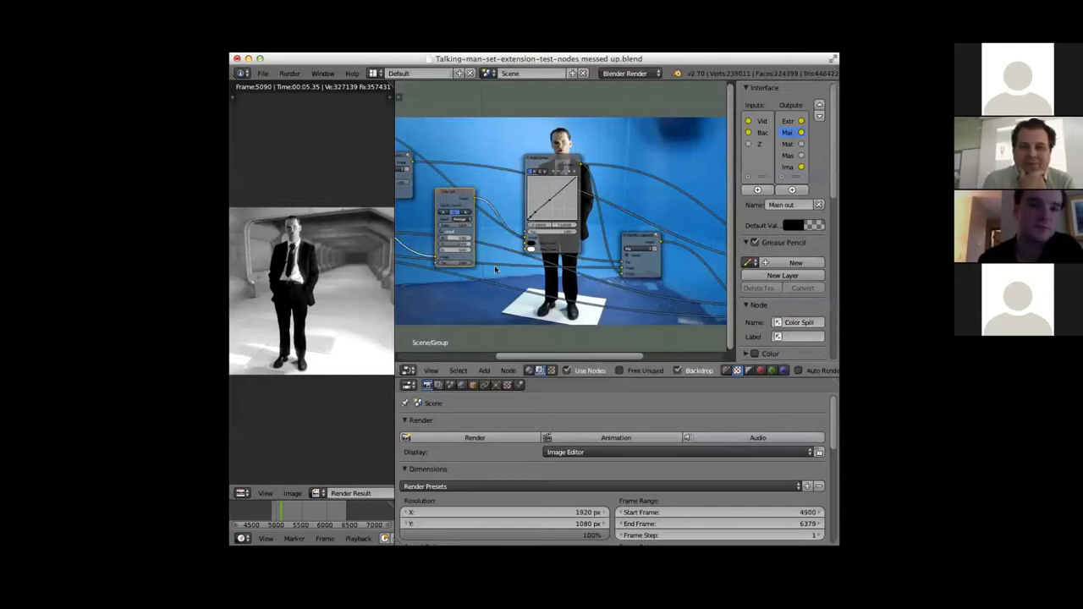
{"action": "left_click_drag", "start_coordinate": [540, 359], "coordinate": [583, 356]}
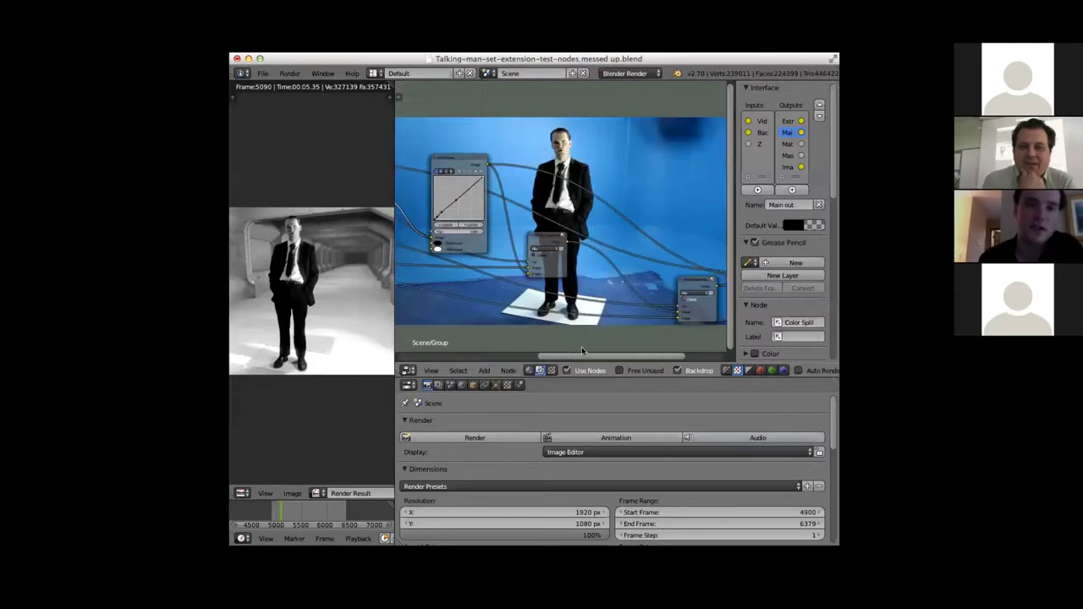
{"action": "left_click", "coordinate": [458, 163]}
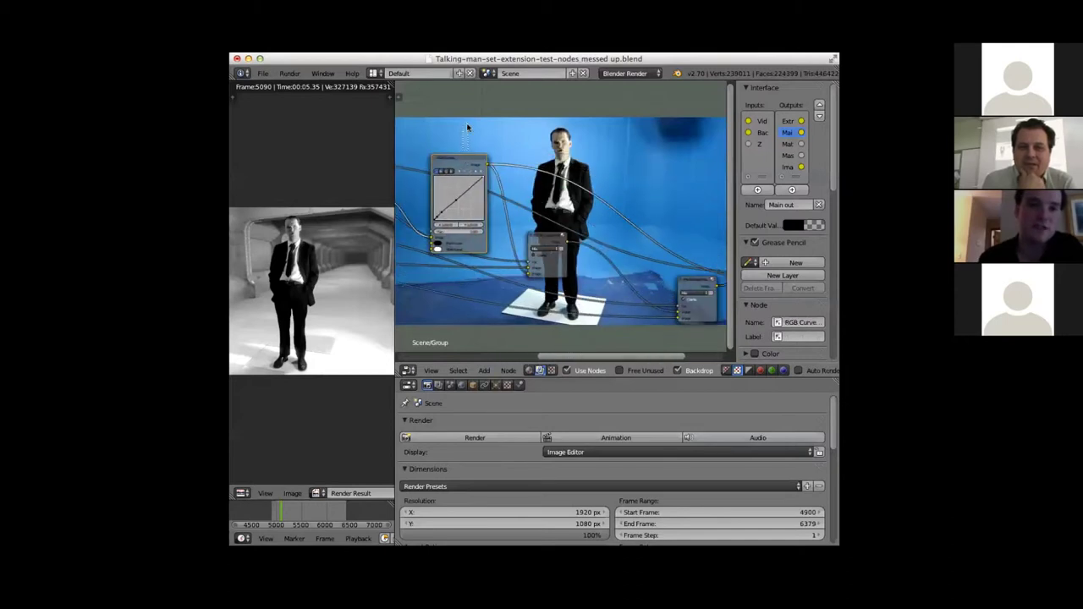
{"action": "left_click_drag", "start_coordinate": [462, 162], "coordinate": [474, 150]}
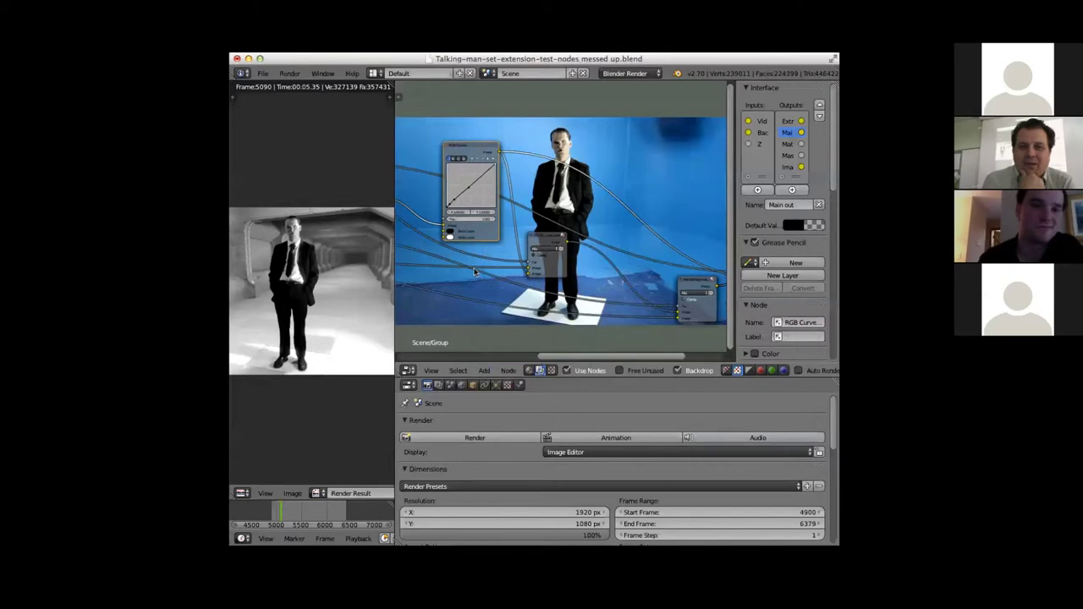
{"action": "left_click_drag", "start_coordinate": [598, 359], "coordinate": [615, 359]}
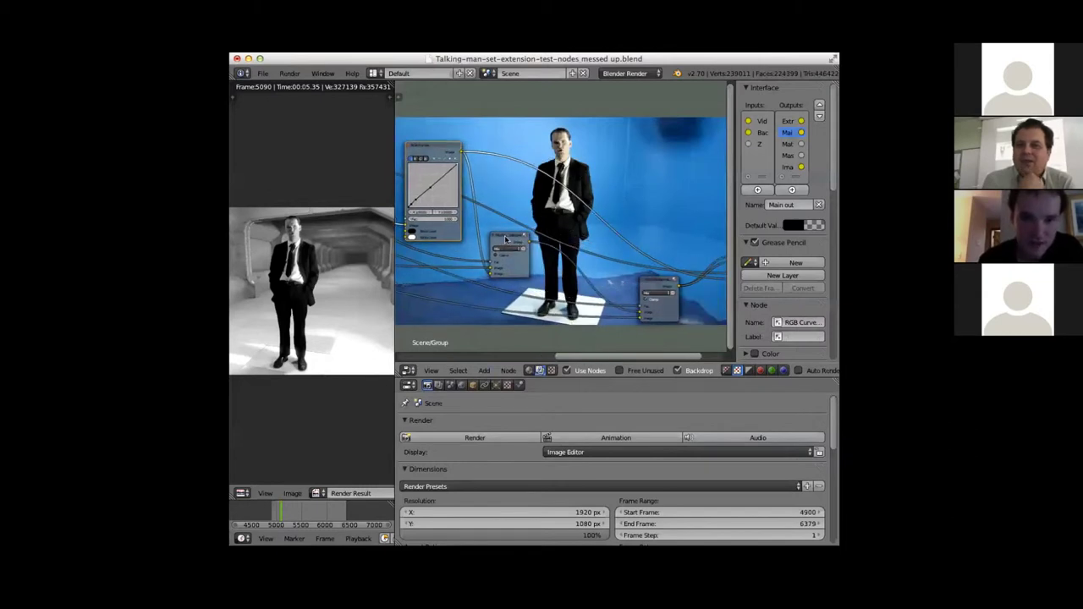
{"action": "left_click_drag", "start_coordinate": [506, 241], "coordinate": [531, 220]}
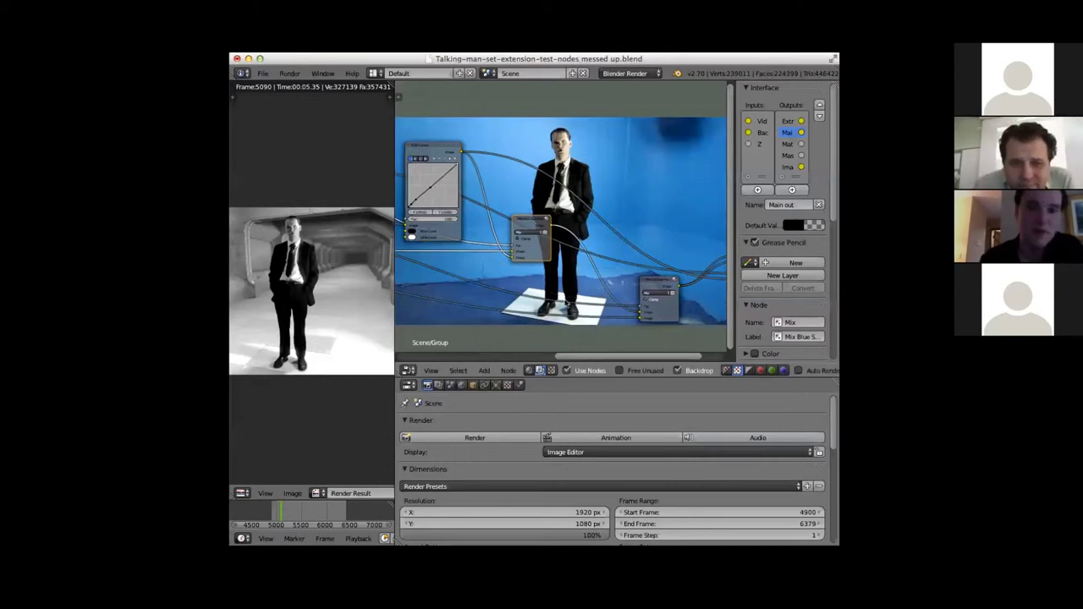
{"action": "scroll", "coordinate": [480, 201], "scroll_direction": "left", "scroll_amount": 5, "text": "ctrl"}
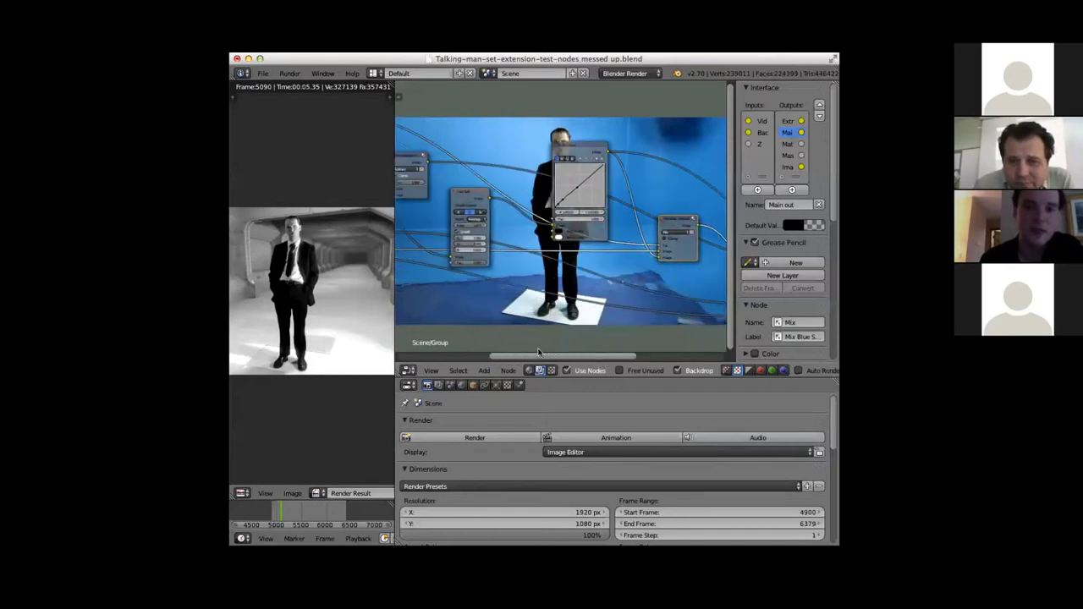
{"action": "left_click", "coordinate": [479, 201]}
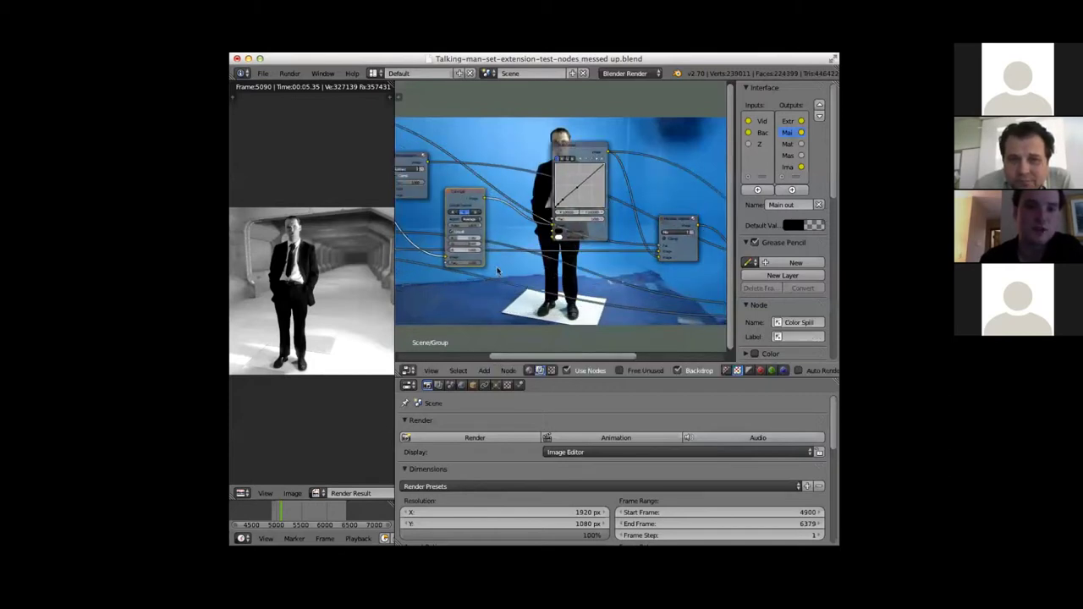
{"action": "left_click_drag", "start_coordinate": [564, 356], "coordinate": [547, 357]}
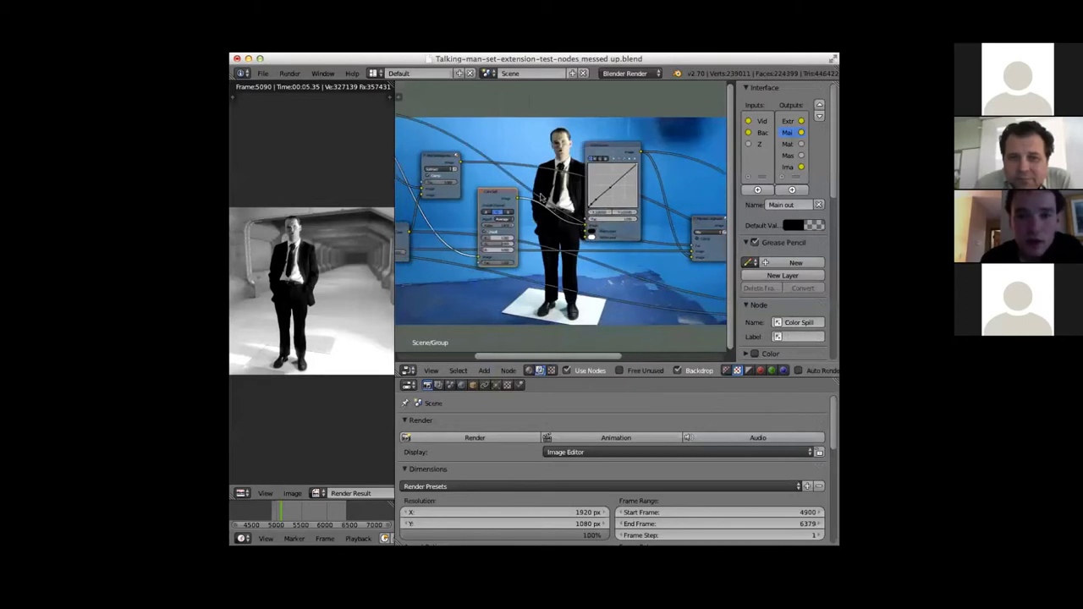
Nudge the Keying node left and the blue-screen Mix node slightly up-left.
{"action": "scroll", "coordinate": [430, 148], "scroll_direction": "left", "scroll_amount": 2}
{"action": "scroll", "coordinate": [432, 149], "scroll_direction": "left", "scroll_amount": 3}
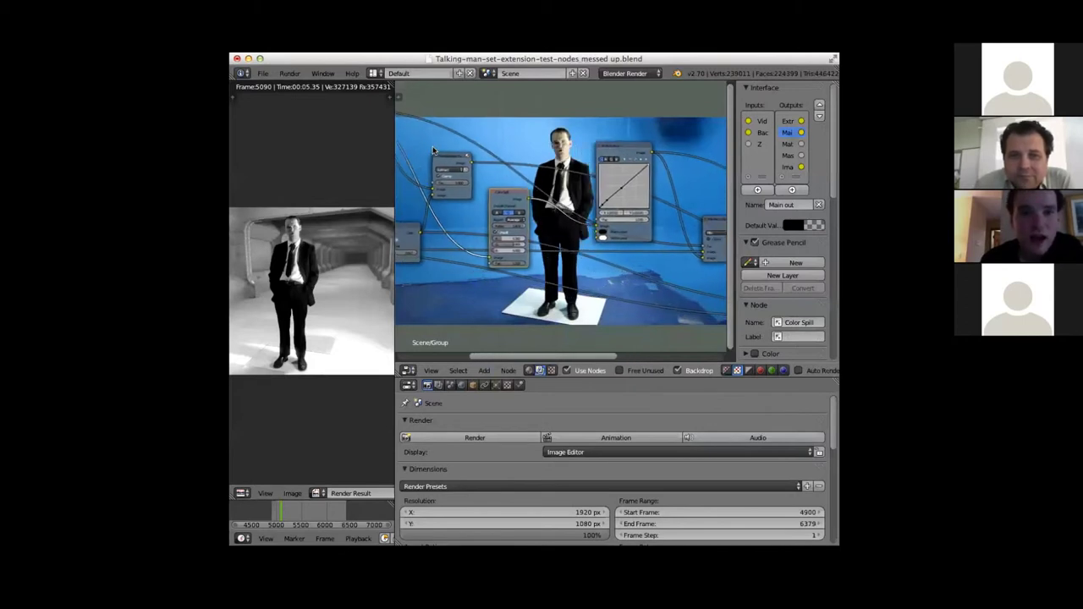
{"action": "scroll", "coordinate": [432, 150], "scroll_direction": "left", "scroll_amount": 3}
{"action": "scroll", "coordinate": [435, 127], "scroll_direction": "left", "scroll_amount": 3}
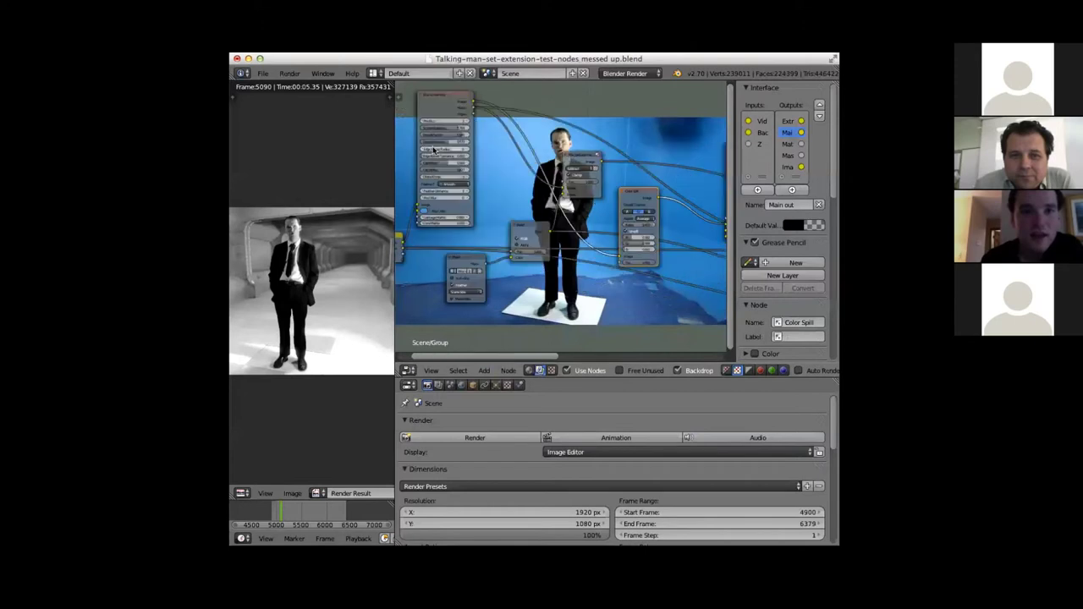
{"action": "left_click", "coordinate": [450, 96]}
{"action": "left_click_drag", "start_coordinate": [450, 95], "coordinate": [445, 95]}
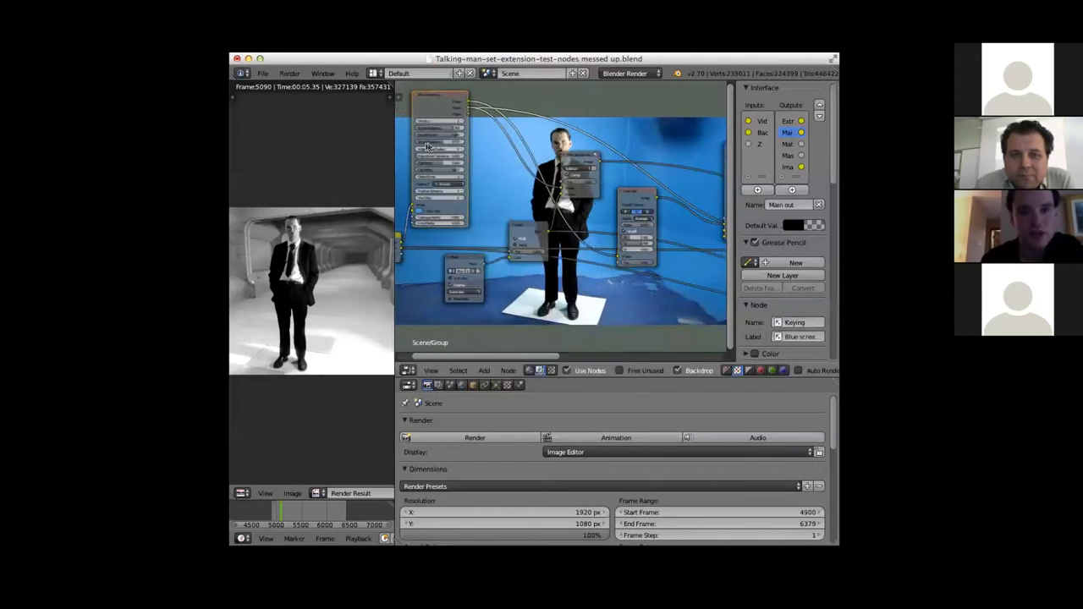
{"action": "scroll", "coordinate": [504, 149], "scroll_direction": "right", "scroll_amount": 2}
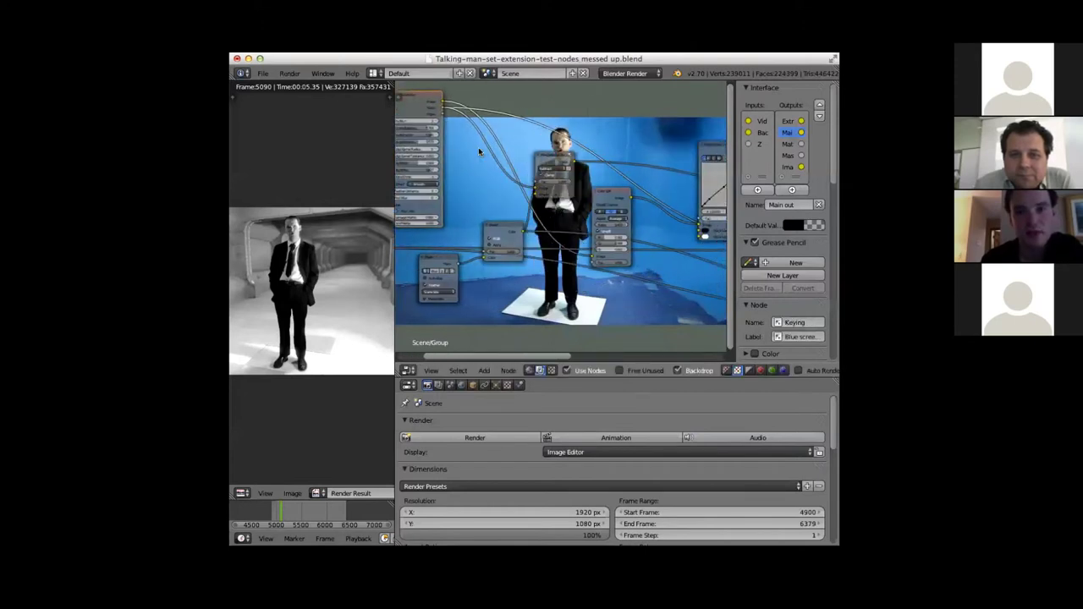
{"action": "scroll", "coordinate": [480, 151], "scroll_direction": "right", "scroll_amount": 2}
{"action": "scroll", "coordinate": [479, 151], "scroll_direction": "right", "scroll_amount": 3}
{"action": "scroll", "coordinate": [521, 203], "scroll_direction": "right", "scroll_amount": 1}
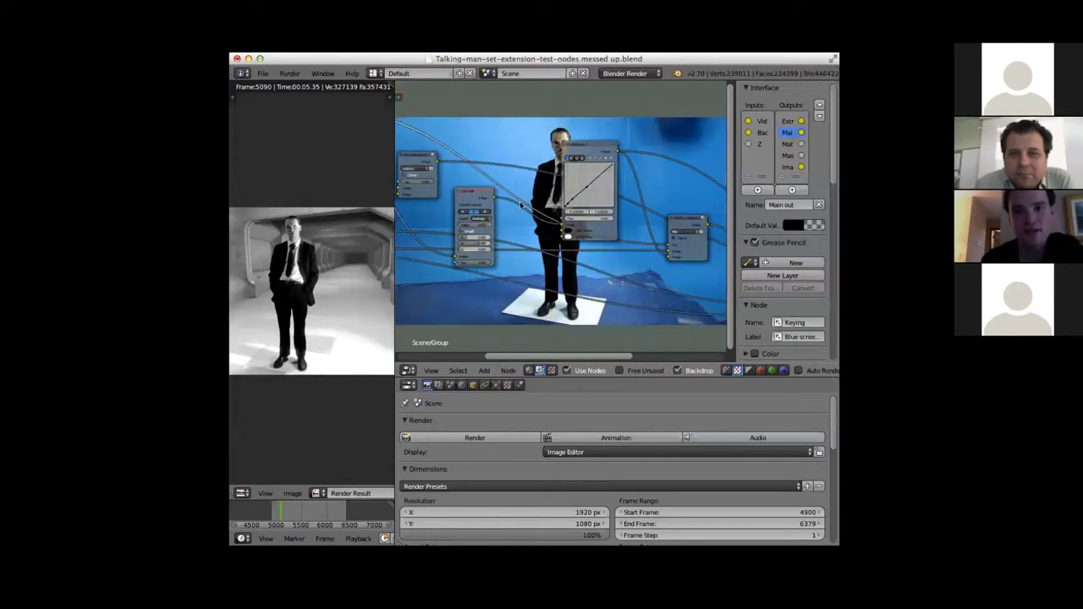
{"action": "left_click_drag", "start_coordinate": [675, 224], "coordinate": [669, 221]}
{"action": "scroll", "coordinate": [668, 222], "scroll_direction": "right", "scroll_amount": 2}
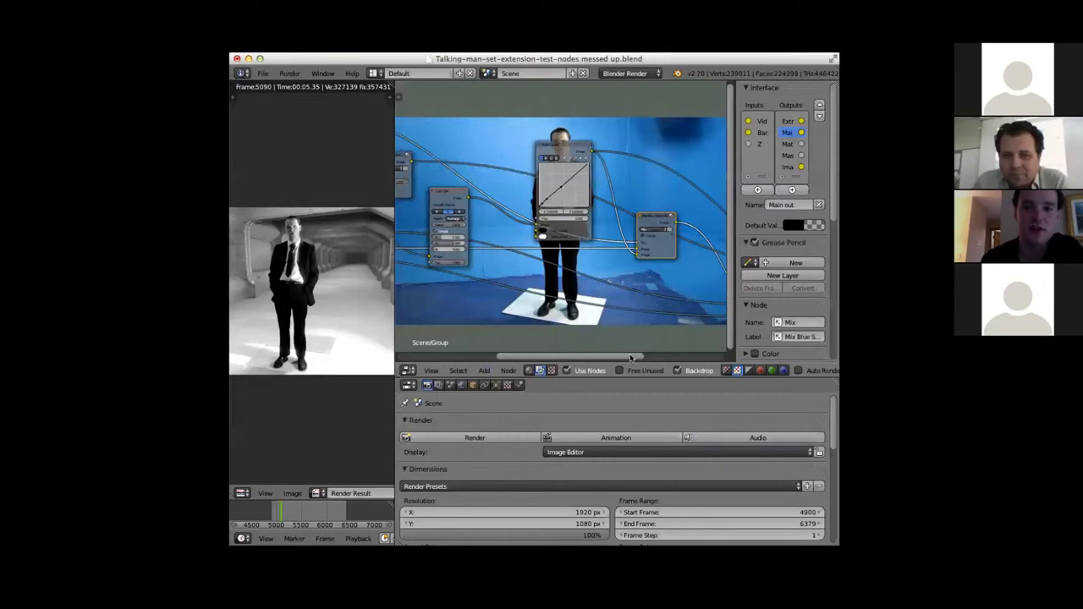
Tidy the Group Output, Mix Garbage and Mix Blue Screen nodes, then exit the group.
{"action": "left_click_drag", "start_coordinate": [634, 358], "coordinate": [719, 358]}
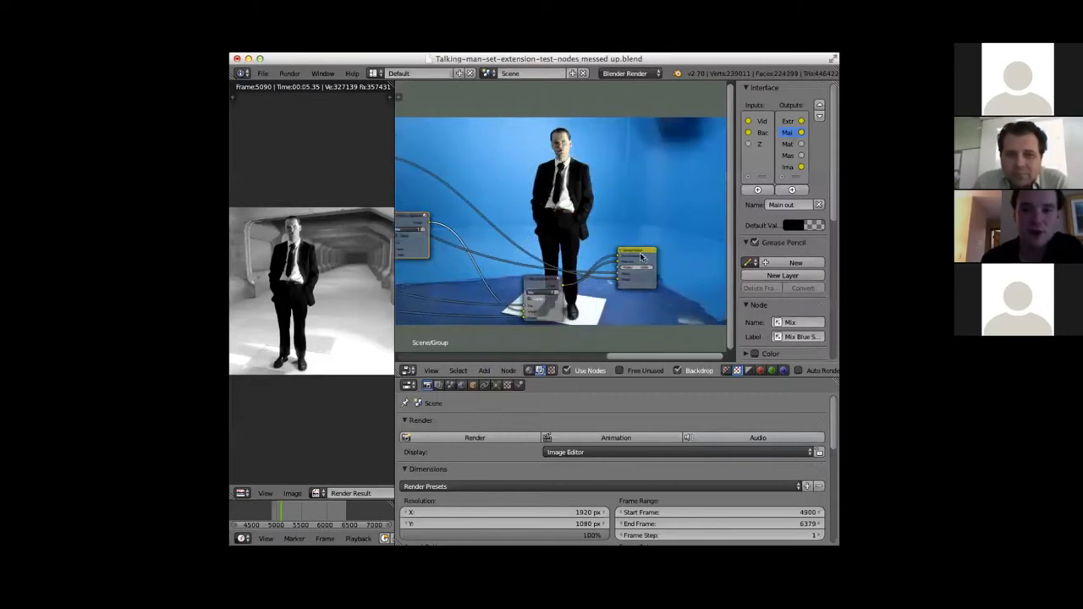
{"action": "left_click_drag", "start_coordinate": [640, 249], "coordinate": [665, 237]}
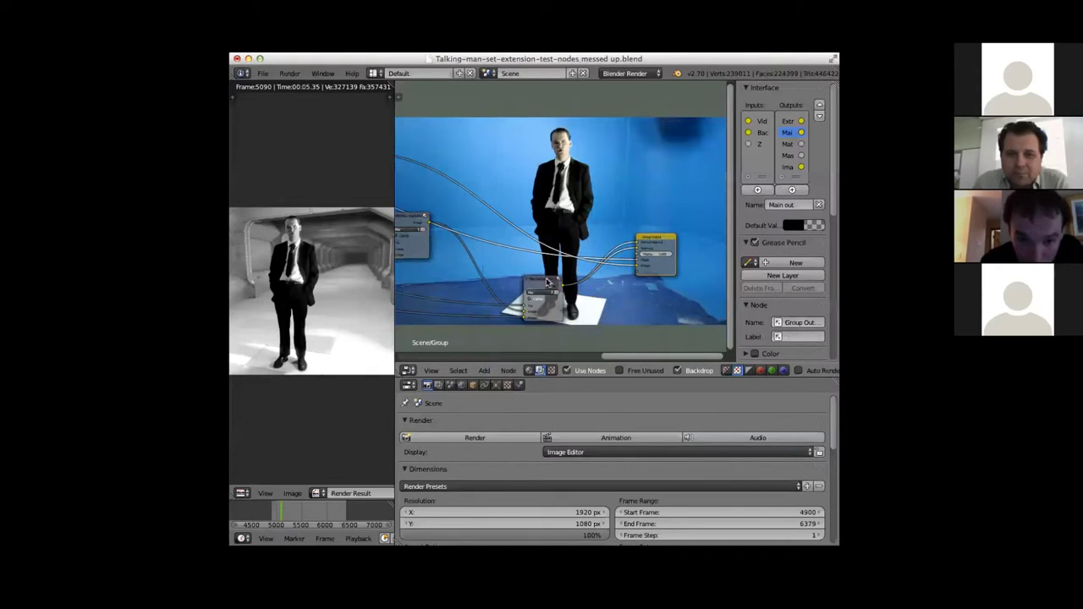
{"action": "left_click", "coordinate": [548, 283]}
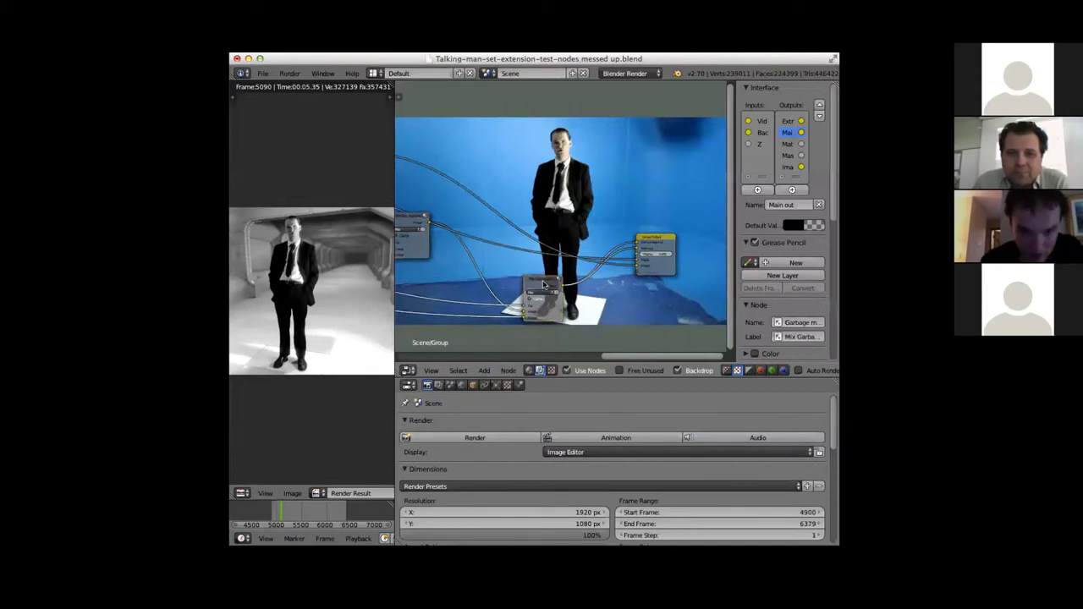
{"action": "left_click_drag", "start_coordinate": [546, 282], "coordinate": [548, 253]}
{"action": "left_click_drag", "start_coordinate": [404, 219], "coordinate": [415, 211]}
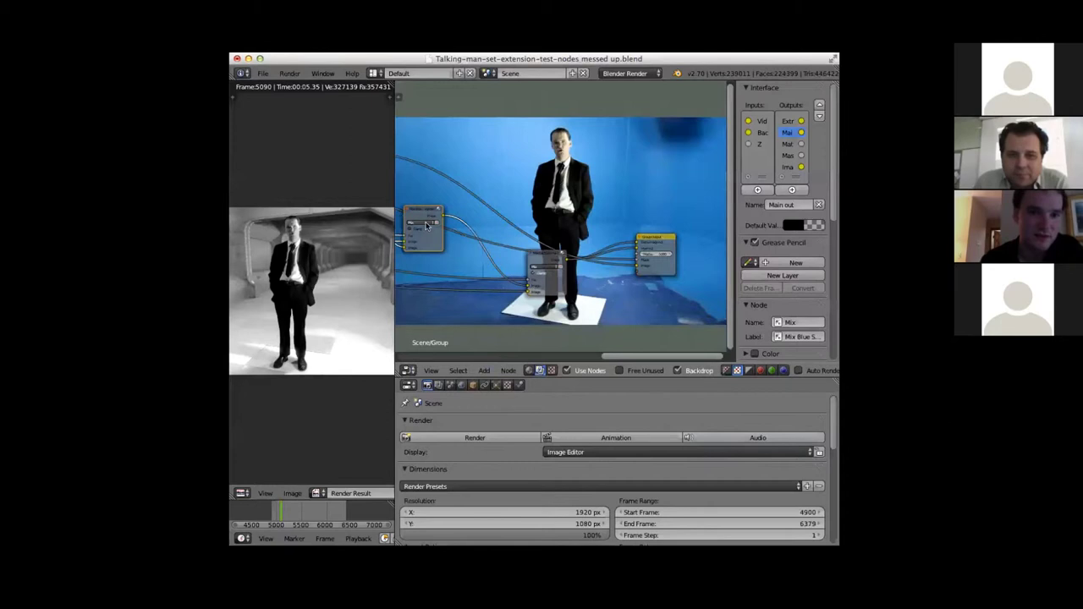
{"action": "left_click", "coordinate": [539, 258]}
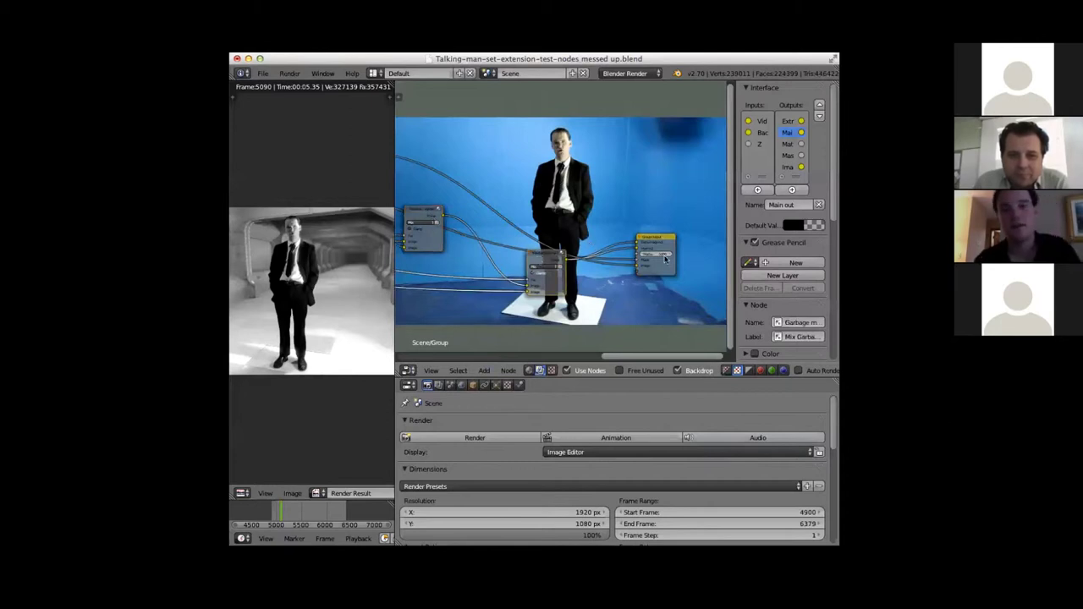
{"action": "left_click_drag", "start_coordinate": [656, 243], "coordinate": [648, 244]}
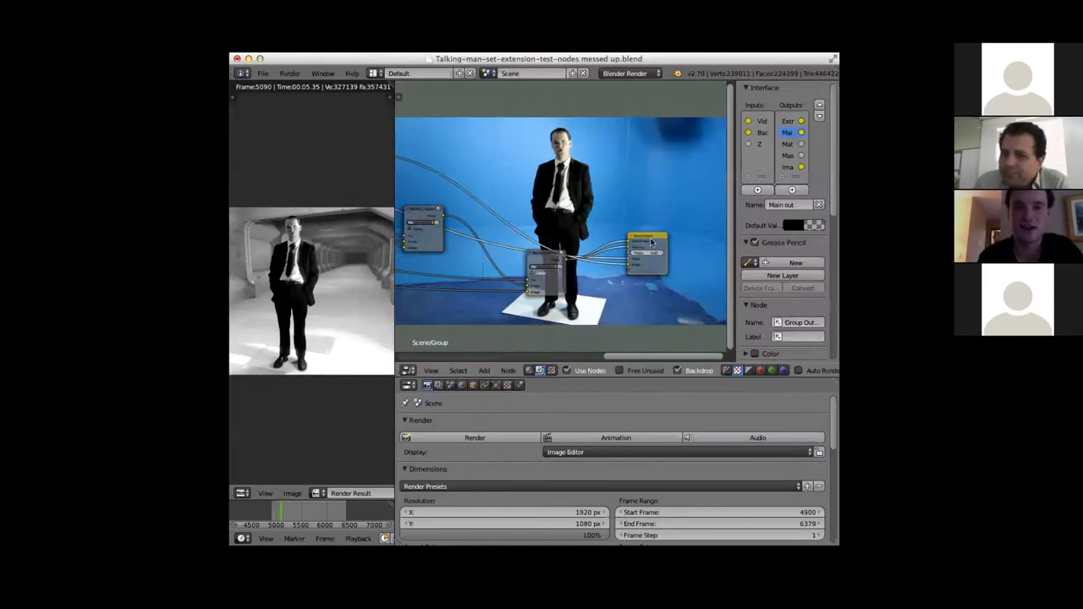
{"action": "left_click_drag", "start_coordinate": [652, 241], "coordinate": [639, 241]}
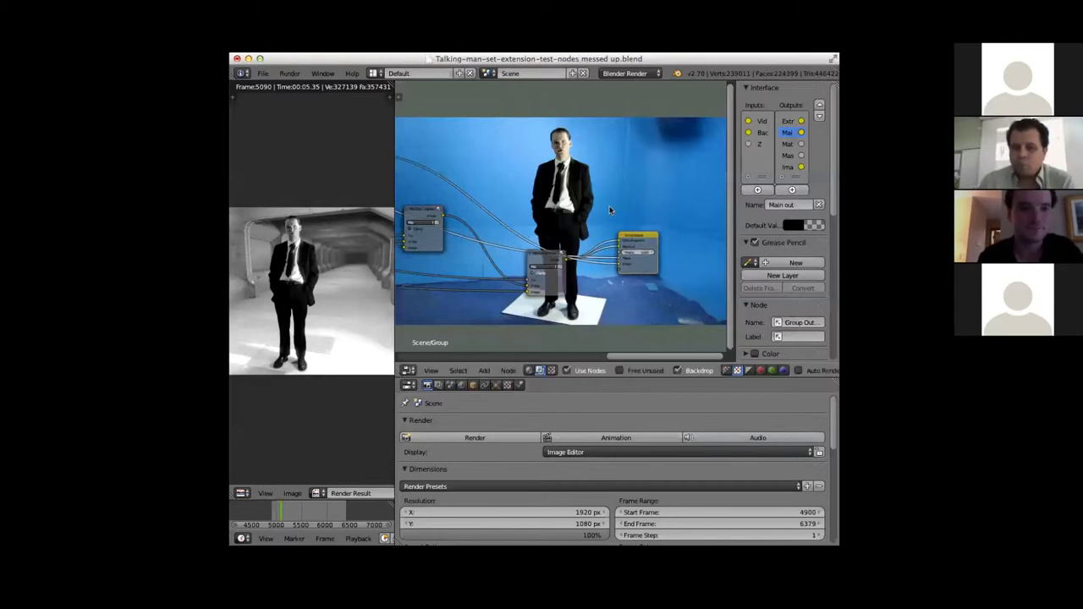
{"action": "key", "text": "Tab"}
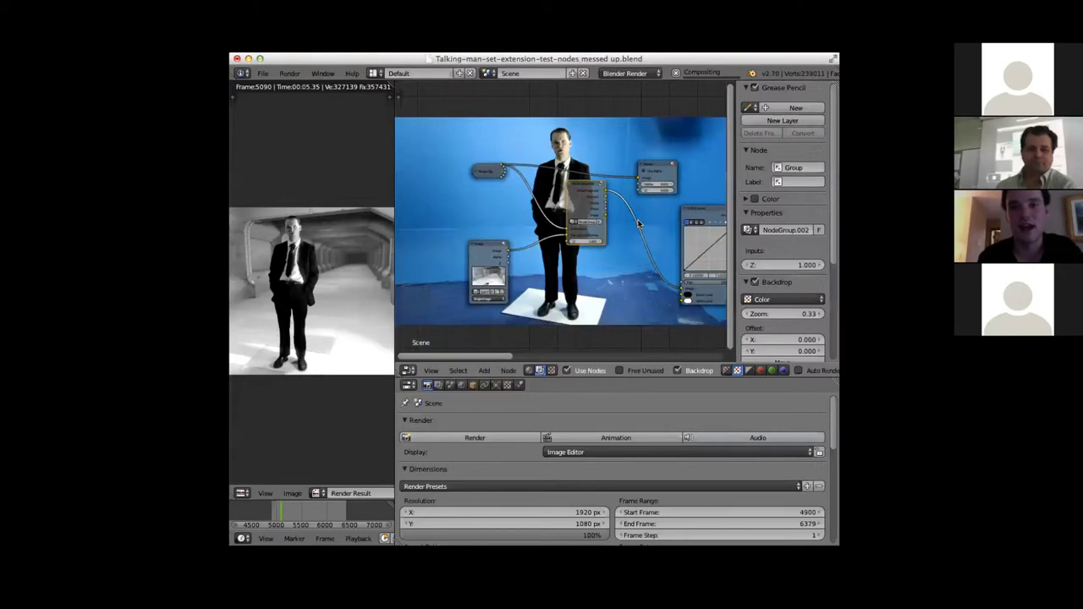
Reposition the Lens Distortion and Glare nodes in the top-level Scene tree.
{"action": "left_click_drag", "start_coordinate": [516, 356], "coordinate": [582, 360]}
{"action": "left_click_drag", "start_coordinate": [473, 170], "coordinate": [664, 165]}
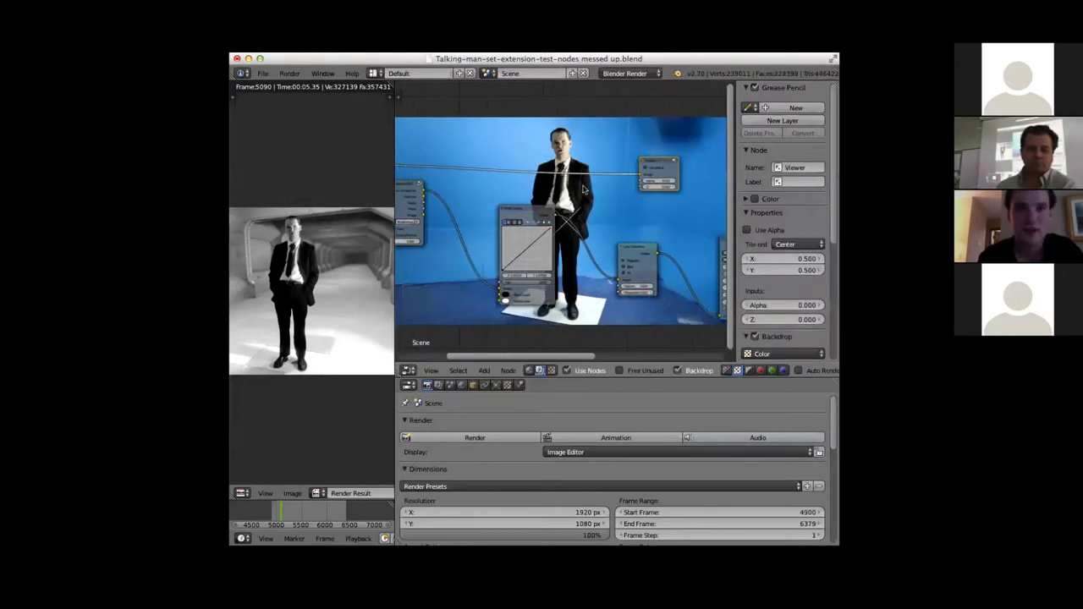
{"action": "left_click_drag", "start_coordinate": [596, 356], "coordinate": [653, 357]}
{"action": "left_click", "coordinate": [504, 253]}
{"action": "left_click_drag", "start_coordinate": [503, 253], "coordinate": [508, 230]}
{"action": "left_click_drag", "start_coordinate": [600, 358], "coordinate": [643, 359]}
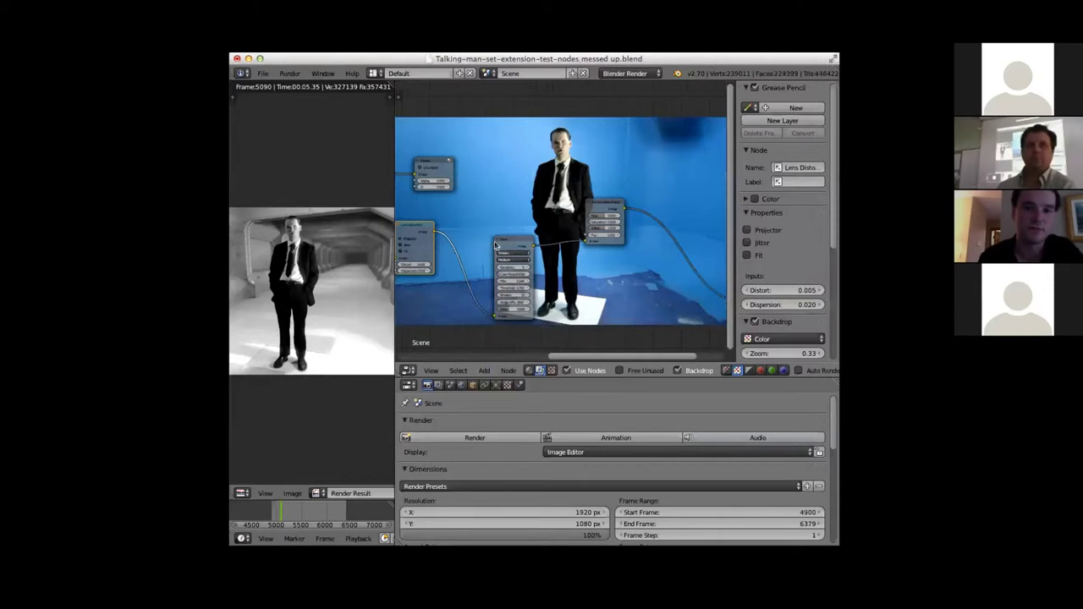
{"action": "left_click_drag", "start_coordinate": [508, 279], "coordinate": [532, 306]}
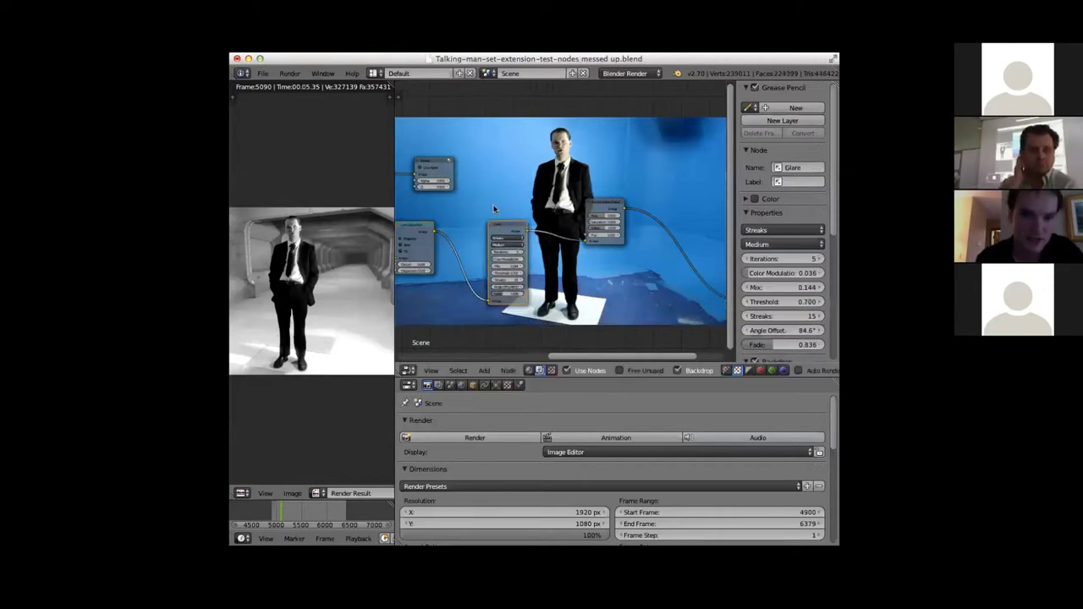
{"action": "left_click_drag", "start_coordinate": [586, 358], "coordinate": [628, 356]}
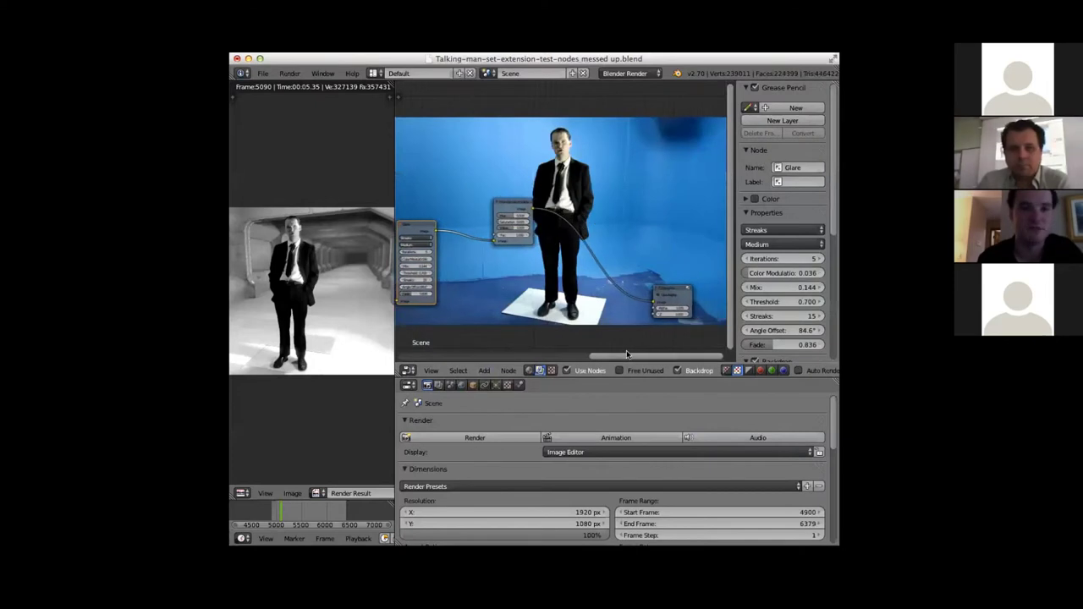
Move the Viewer node right and link the colour node's output into it.
{"action": "left_click", "coordinate": [511, 207]}
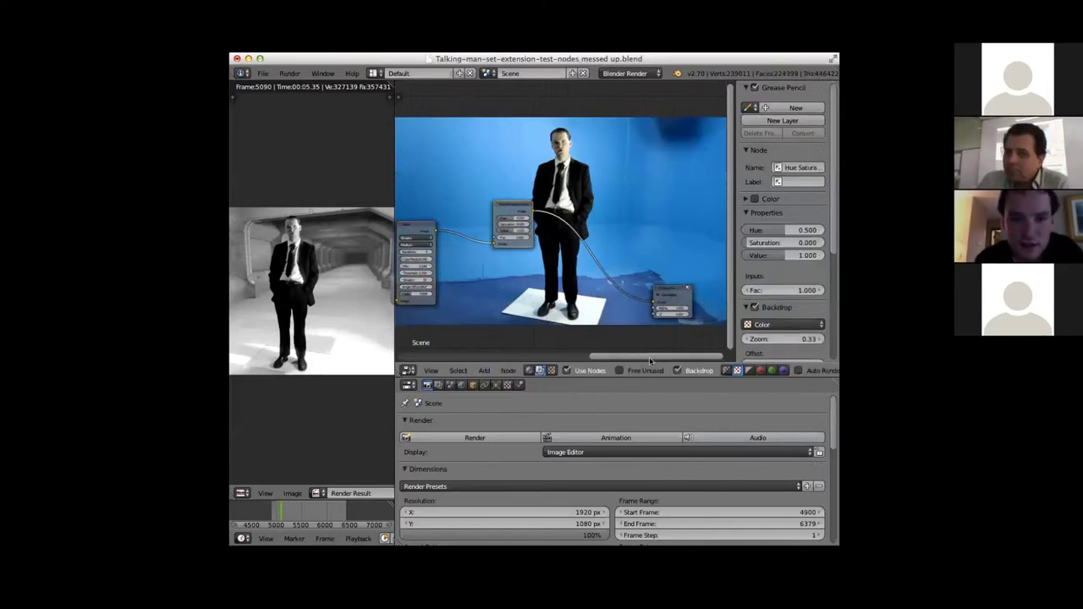
{"action": "mouse_move", "coordinate": [593, 287]}
{"action": "middle_mouse_down"}
{"action": "mouse_move", "coordinate": [613, 288]}
{"action": "mouse_move", "coordinate": [595, 288]}
{"action": "middle_mouse_up"}
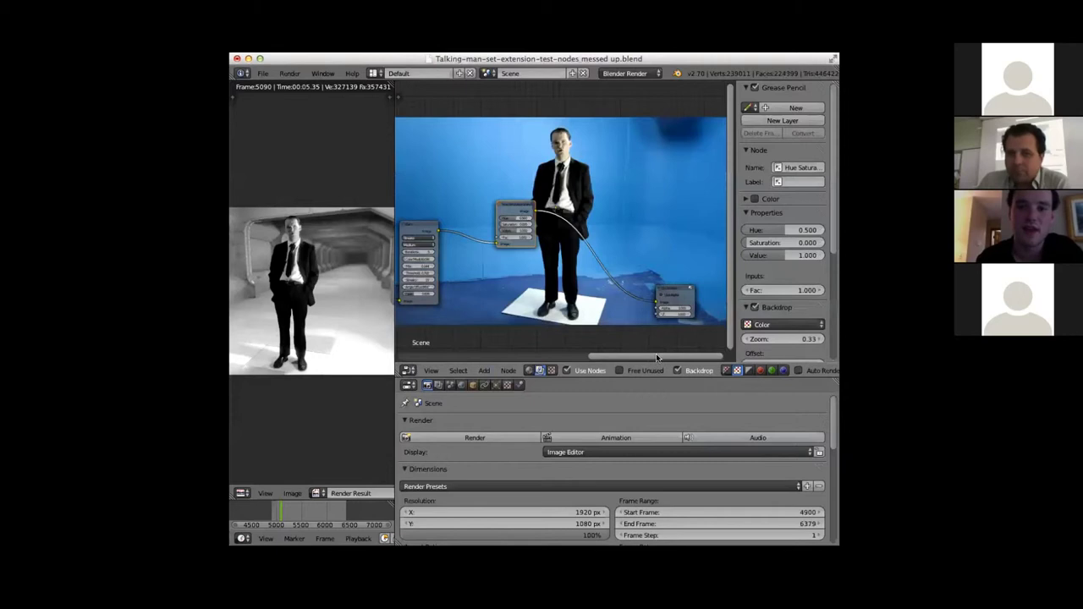
{"action": "left_click_drag", "start_coordinate": [657, 358], "coordinate": [544, 347]}
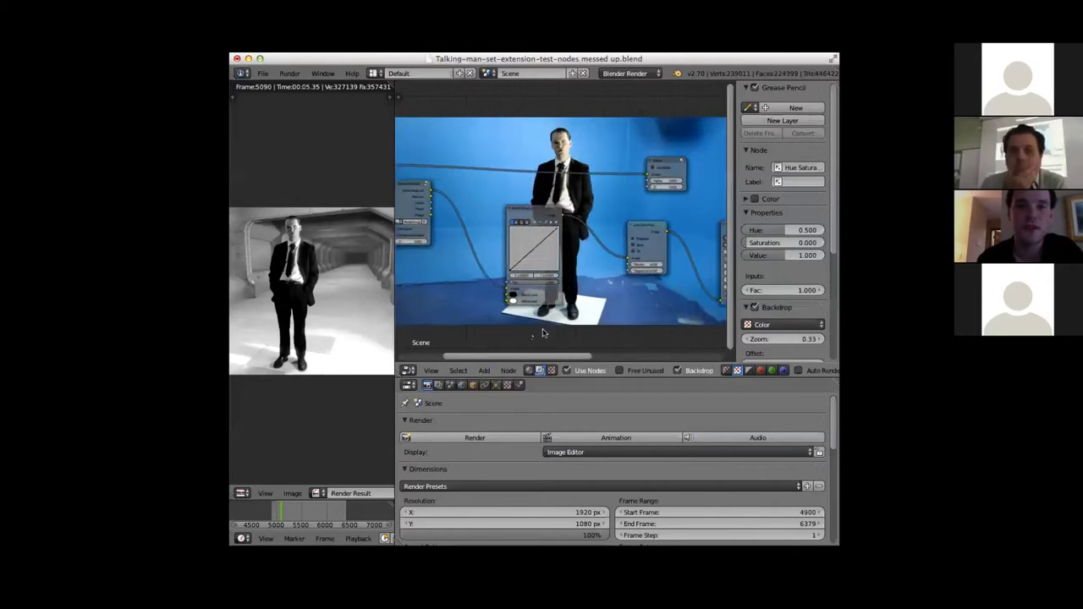
{"action": "middle_click_drag", "start_coordinate": [543, 334], "coordinate": [480, 242]}
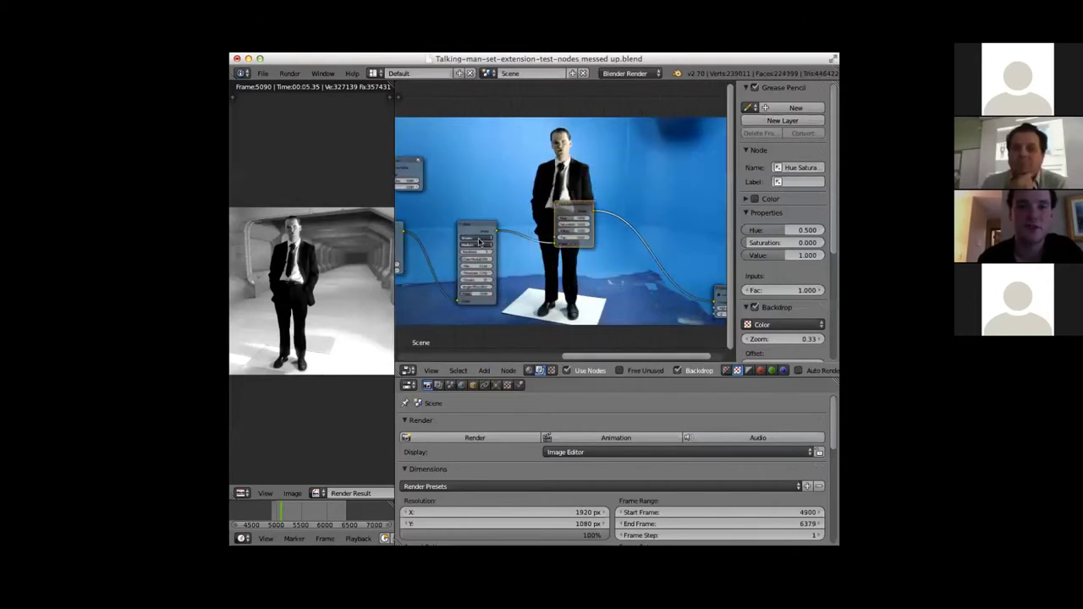
{"action": "left_click_drag", "start_coordinate": [422, 170], "coordinate": [691, 172]}
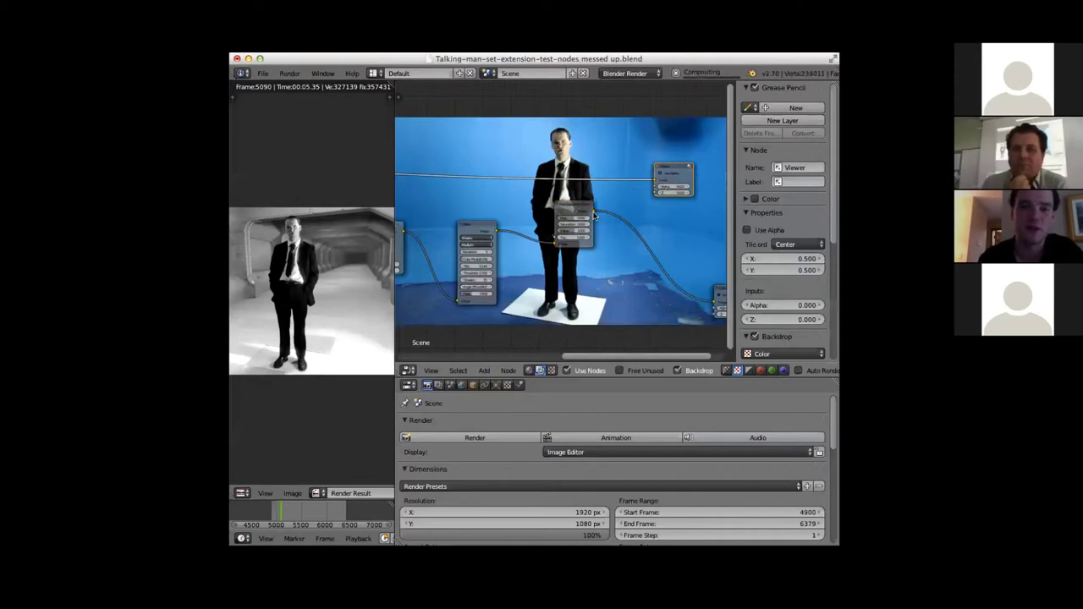
{"action": "left_click_drag", "start_coordinate": [595, 216], "coordinate": [689, 169]}
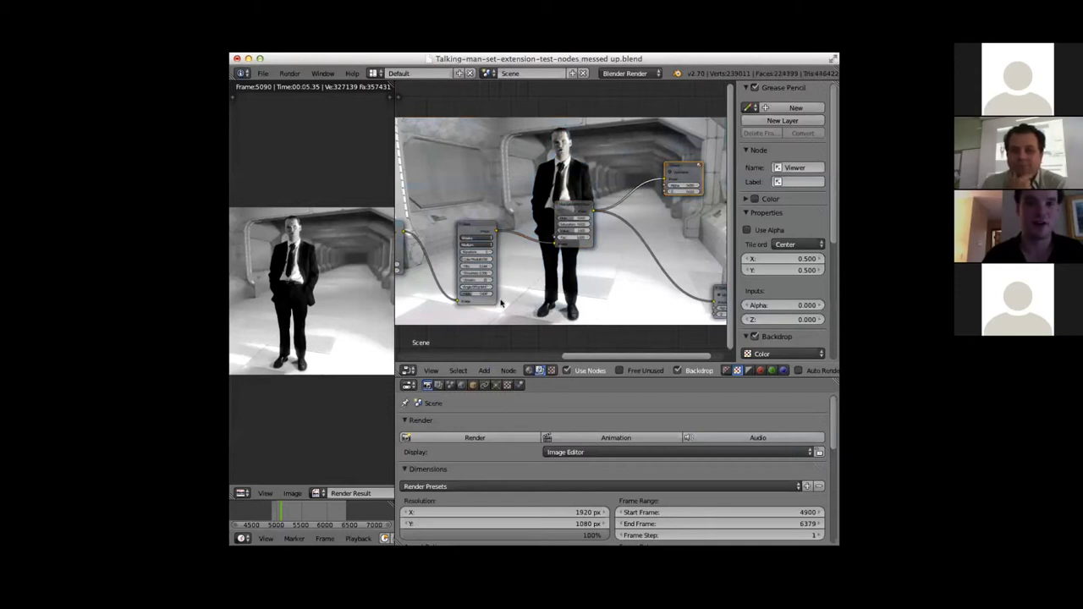
Bring up the editor type list to change this area's editor.
{"action": "left_click", "coordinate": [408, 371]}
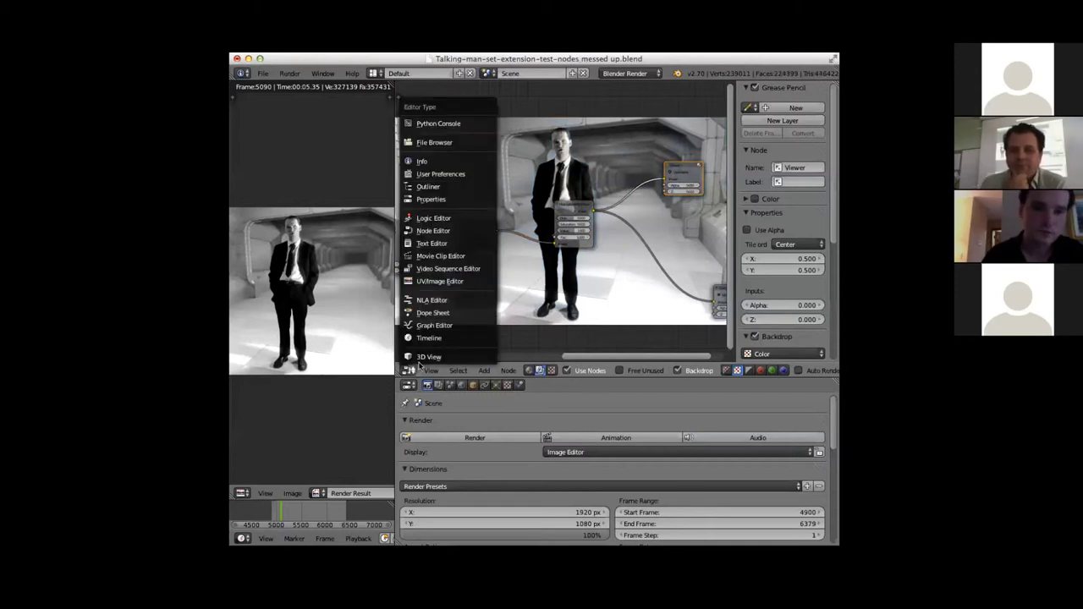
Turn the node editor into a 3D view, put floor Plane.001 in Edit Mode, and widen the render result.
{"action": "left_click", "coordinate": [429, 357]}
{"action": "middle_click_drag", "start_coordinate": [543, 257], "coordinate": [648, 219]}
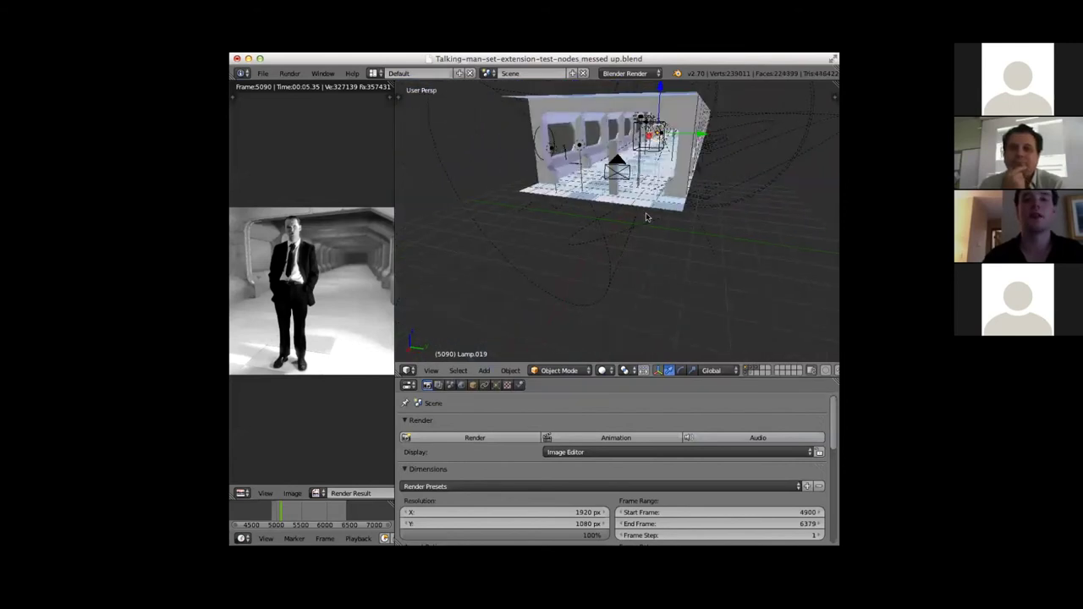
{"action": "right_click", "coordinate": [656, 204]}
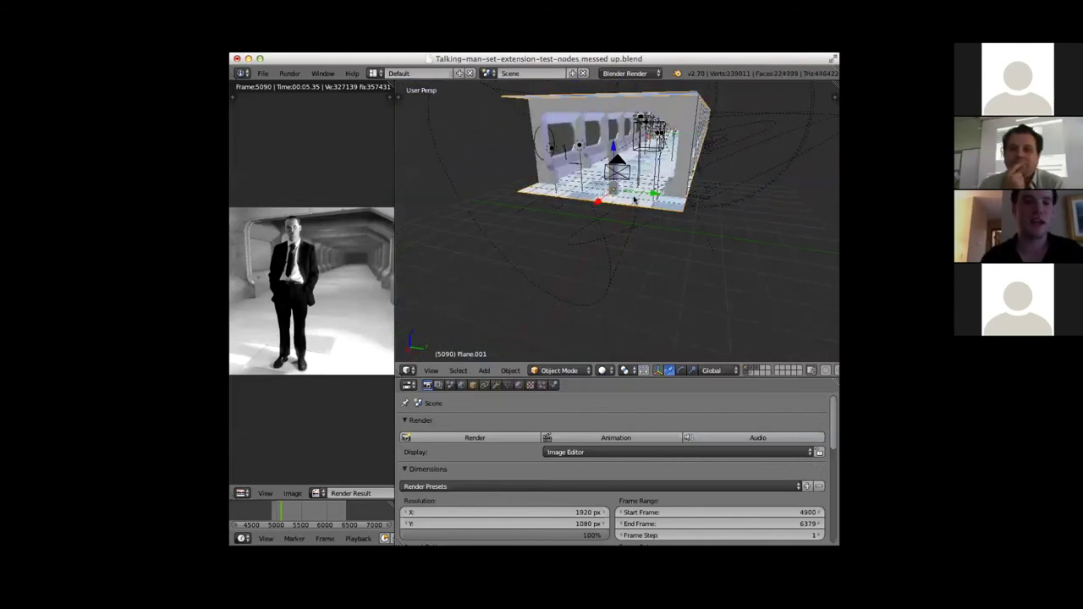
{"action": "key", "text": "Tab"}
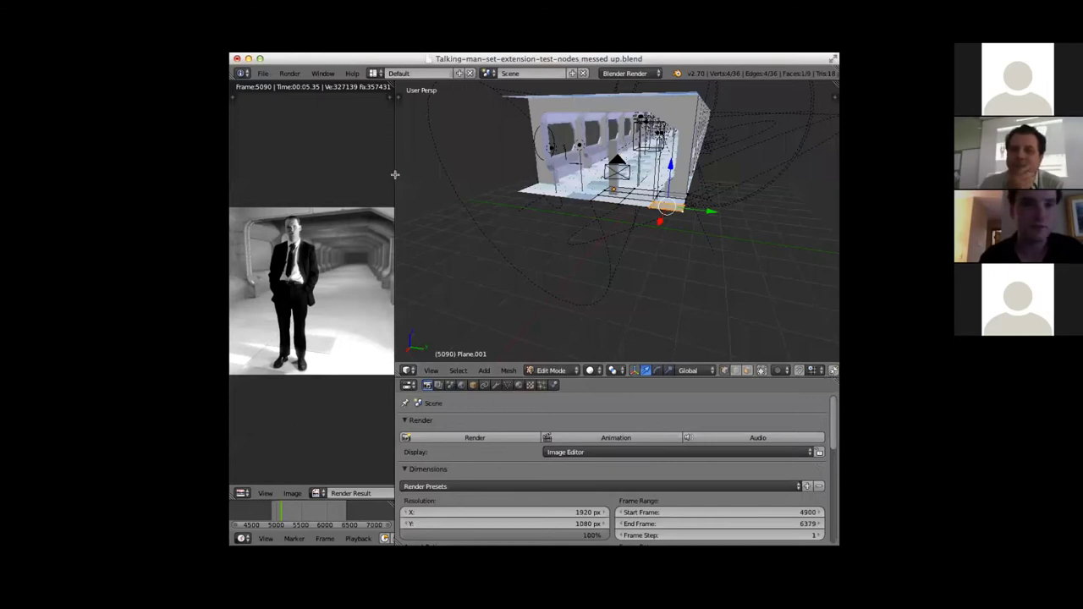
{"action": "left_click_drag", "start_coordinate": [395, 174], "coordinate": [681, 203]}
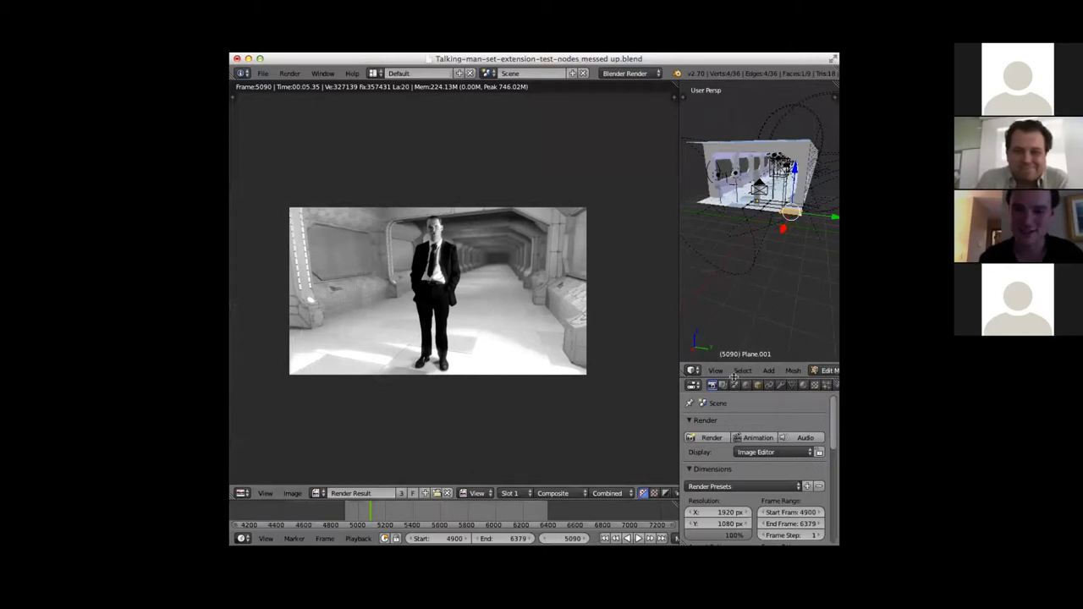
Enlarge the Properties panel and show Plane.001's modifier stack of two Arrays and a Mirror.
{"action": "left_click_drag", "start_coordinate": [733, 377], "coordinate": [755, 222]}
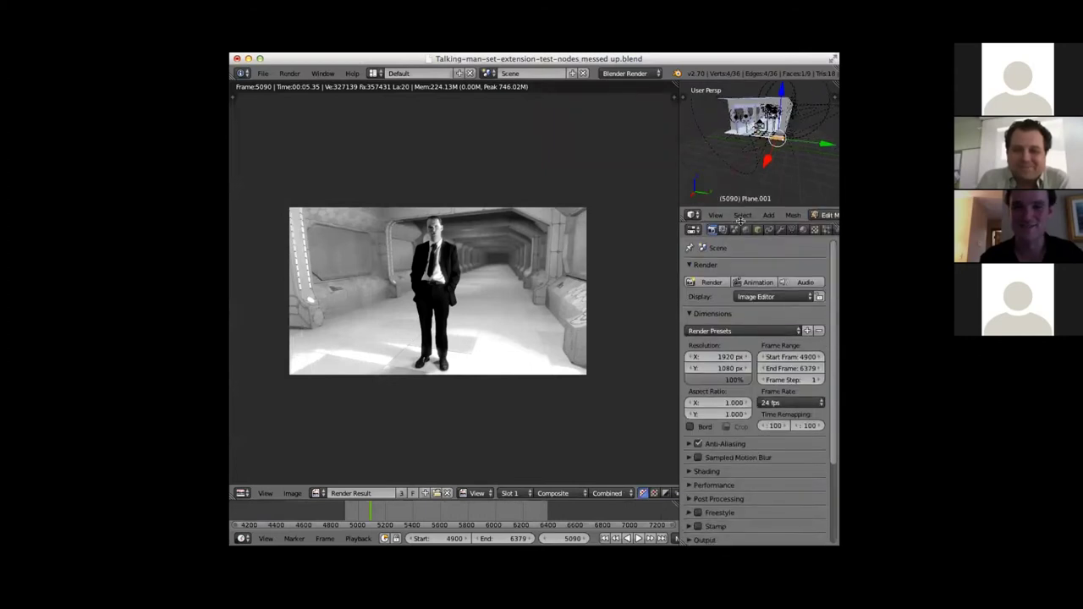
{"action": "left_click", "coordinate": [759, 229]}
{"action": "left_click", "coordinate": [781, 229]}
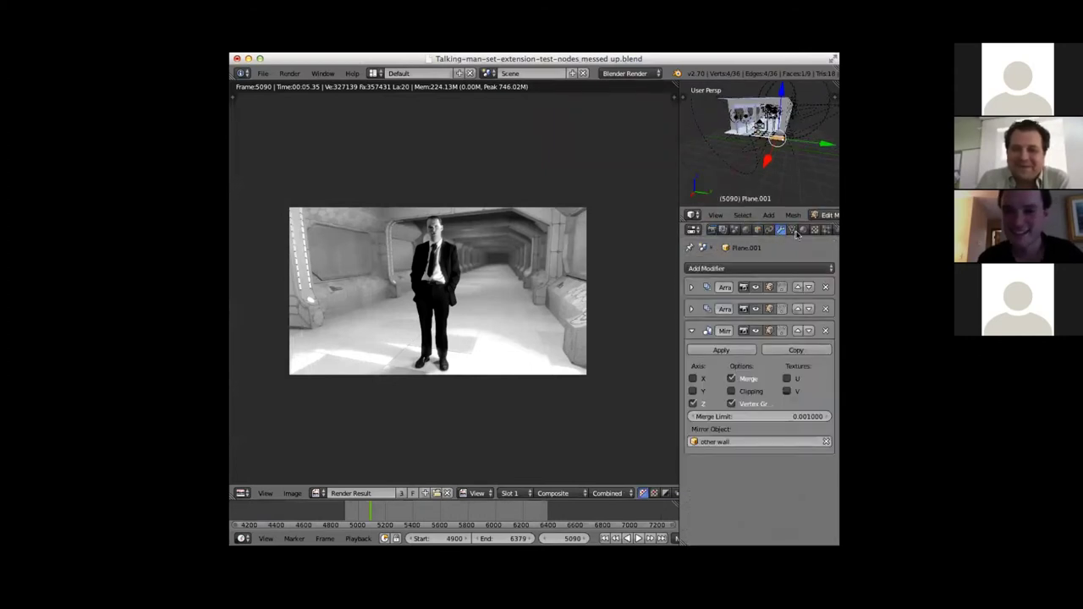
Expand the first Array modifier (Fixed Count 2, relative offset -1.001) and return to Object Mode.
{"action": "left_click", "coordinate": [691, 288]}
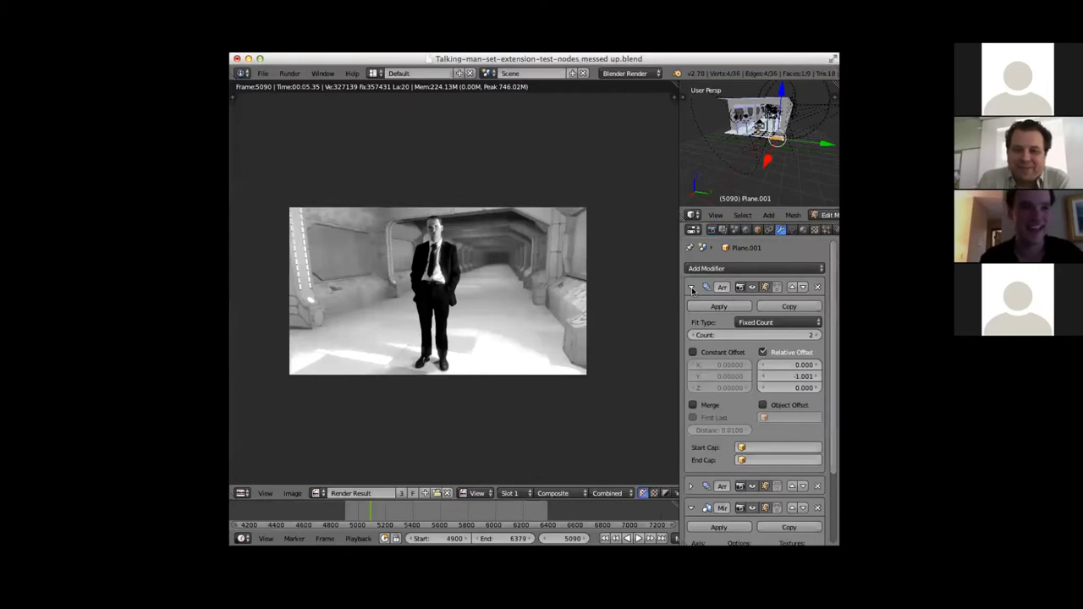
{"action": "left_click", "coordinate": [692, 288]}
{"action": "left_click", "coordinate": [691, 288]}
{"action": "left_click", "coordinate": [692, 288]}
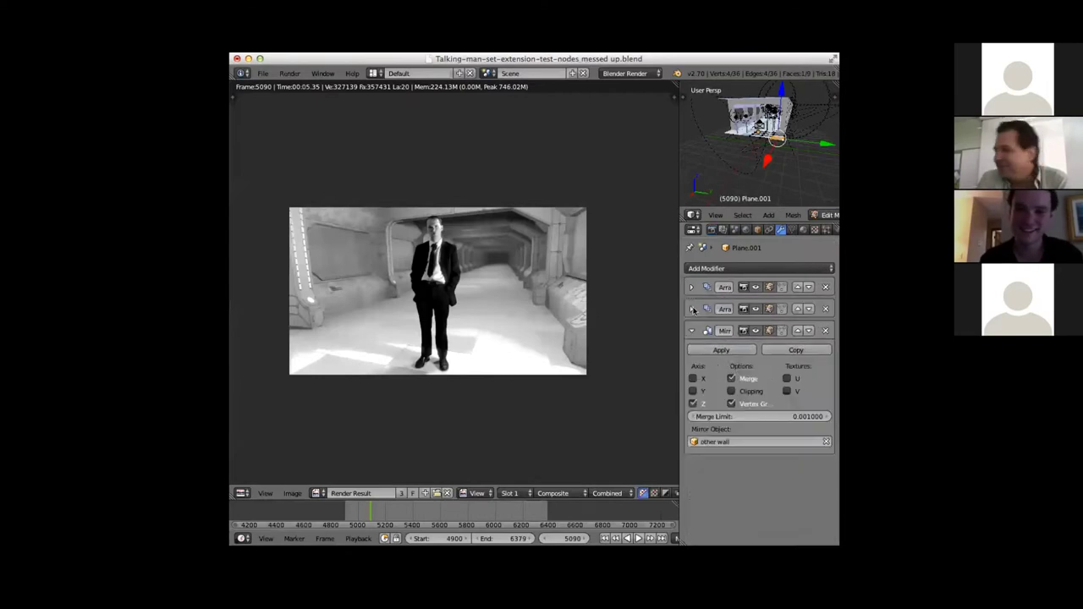
{"action": "left_click", "coordinate": [692, 288]}
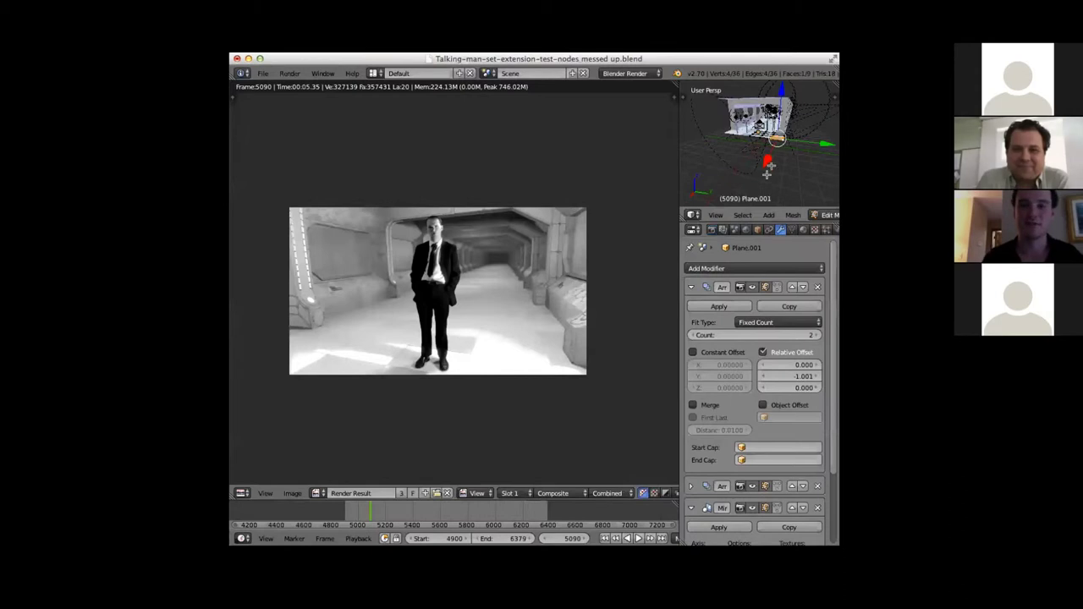
{"action": "key", "text": "Tab"}
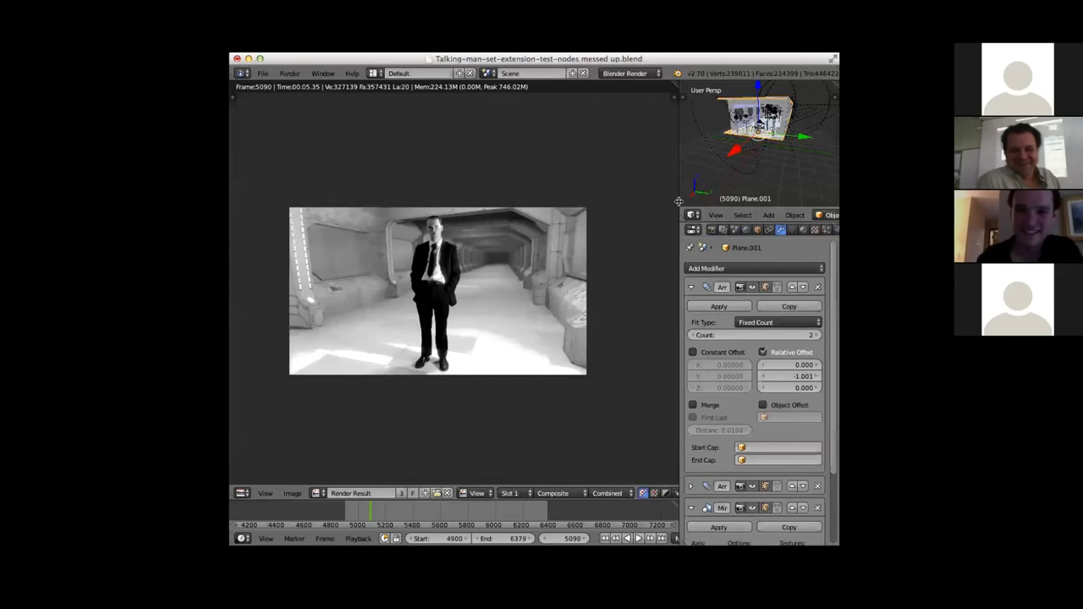
{"action": "left_click_drag", "start_coordinate": [680, 205], "coordinate": [642, 202]}
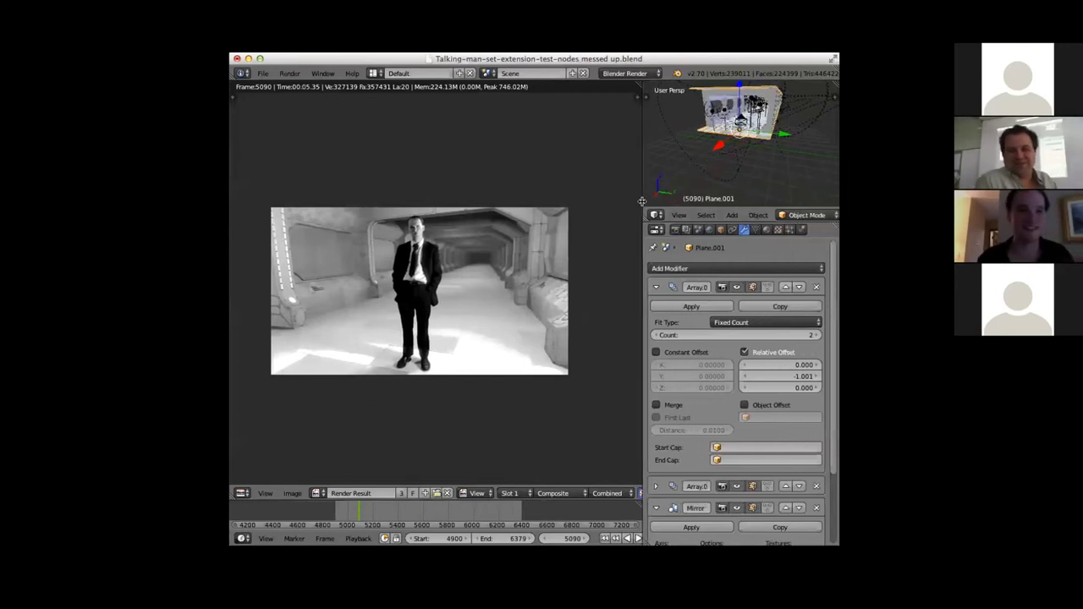